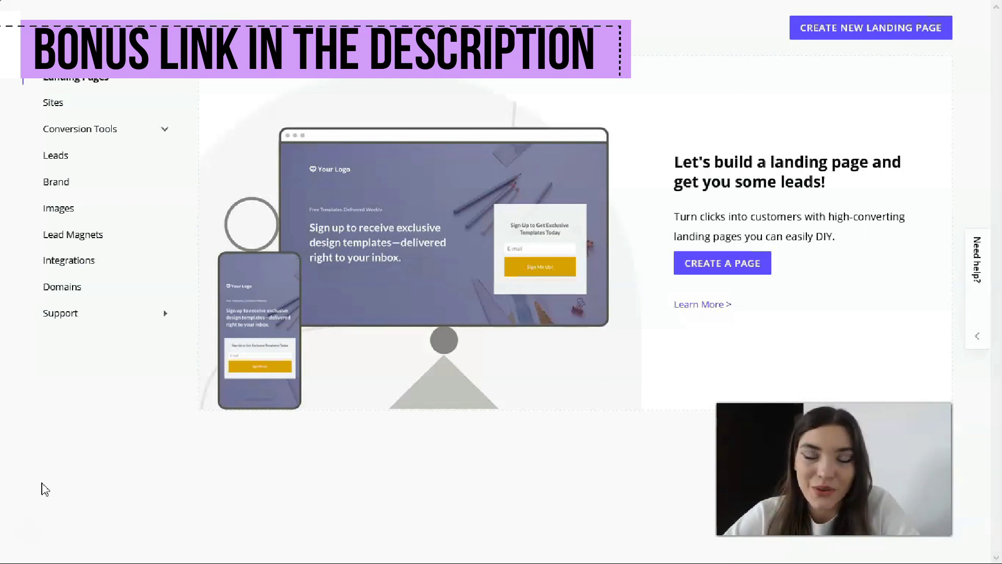
Start a new landing page and open a preview of the Challenge Invitation Page template from the template gallery.
left_click(34, 519)
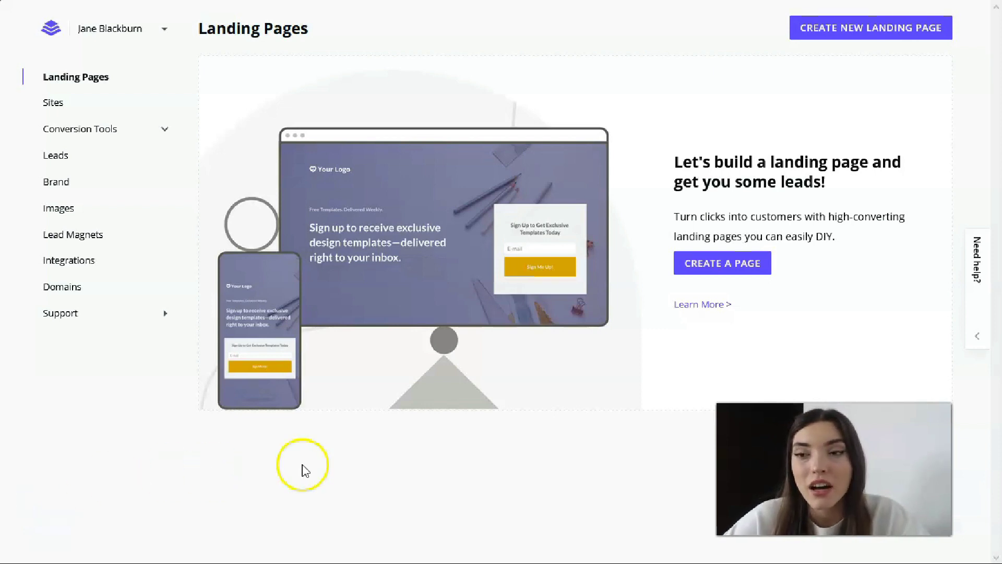
left_click(908, 38)
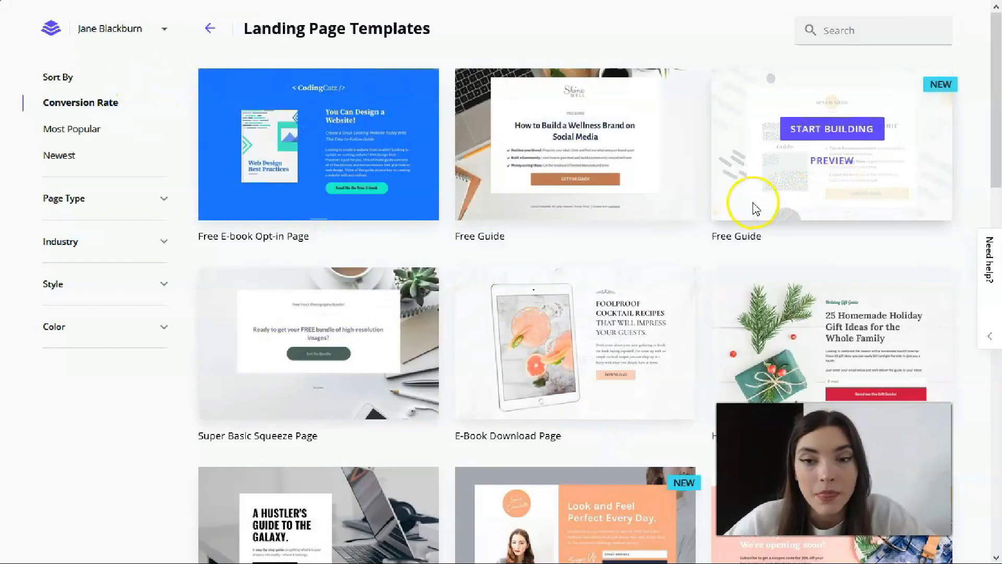
scroll(626, 219, "down", 15)
scroll(606, 226, "down", 20)
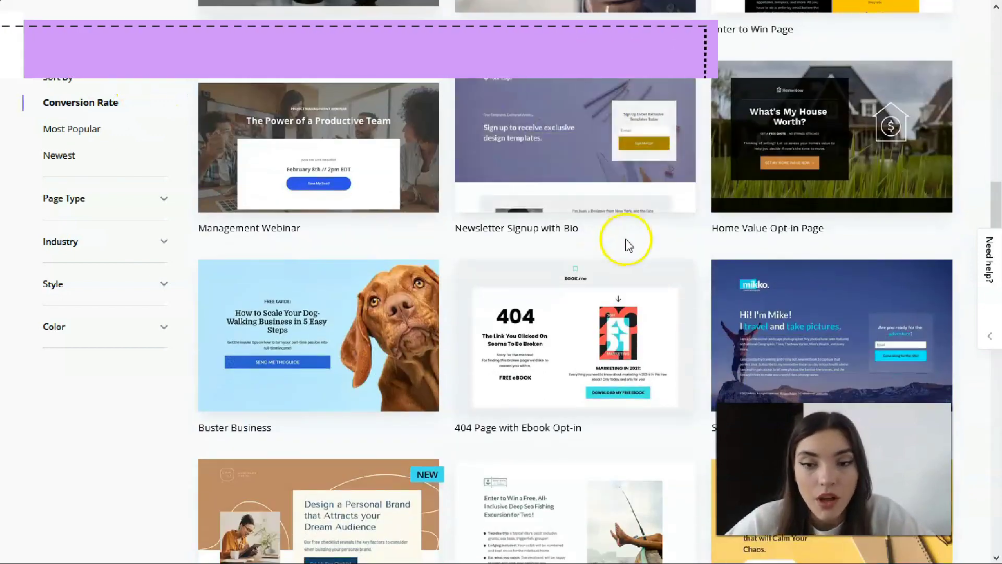
scroll(633, 254, "down", 20)
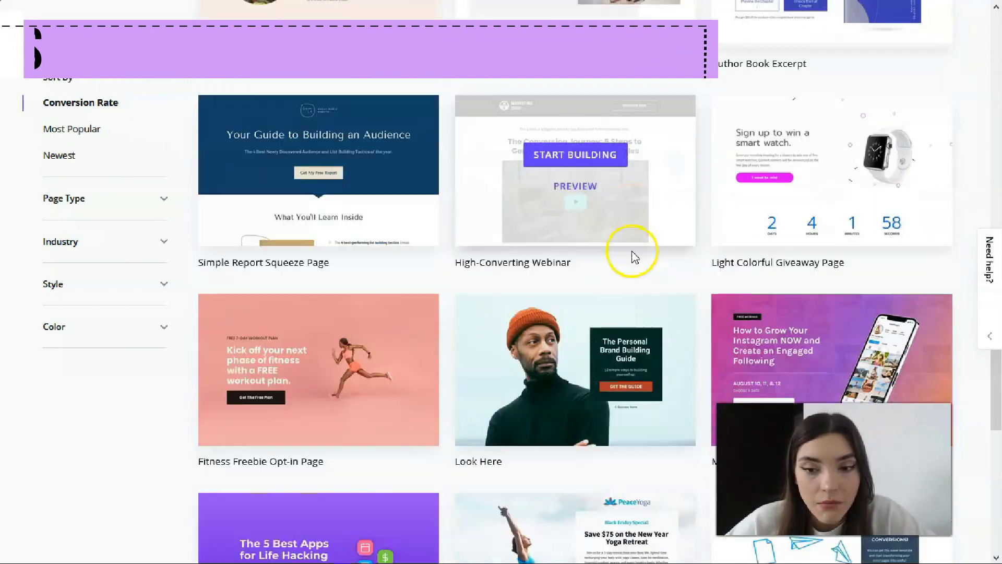
scroll(634, 252, "down", 5)
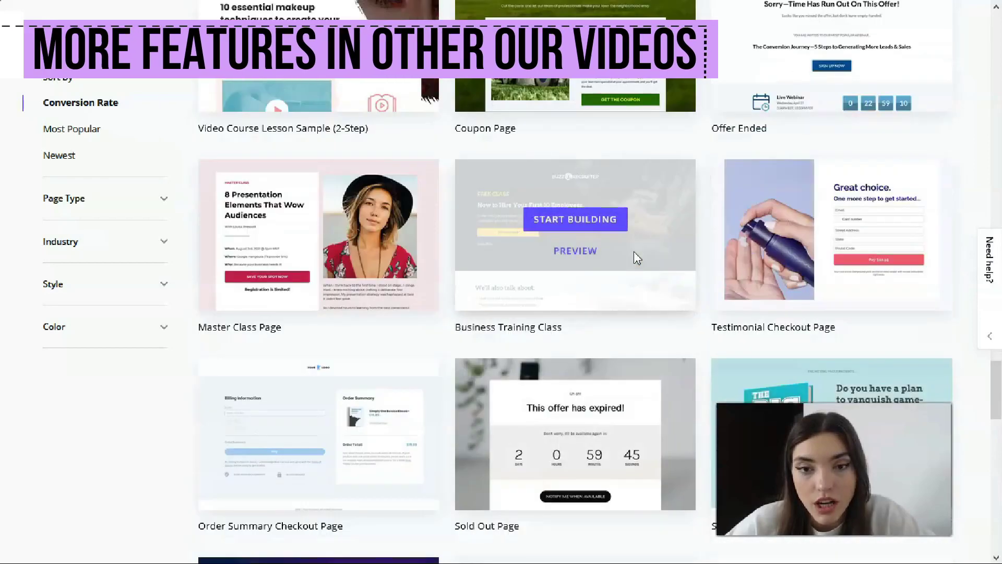
scroll(627, 277, "down", 9)
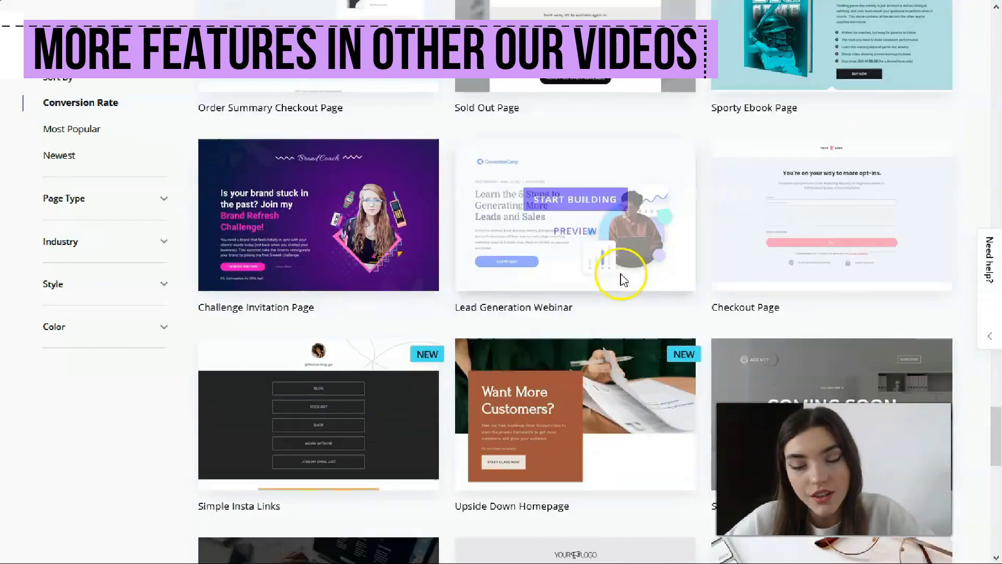
scroll(622, 276, "down", 7)
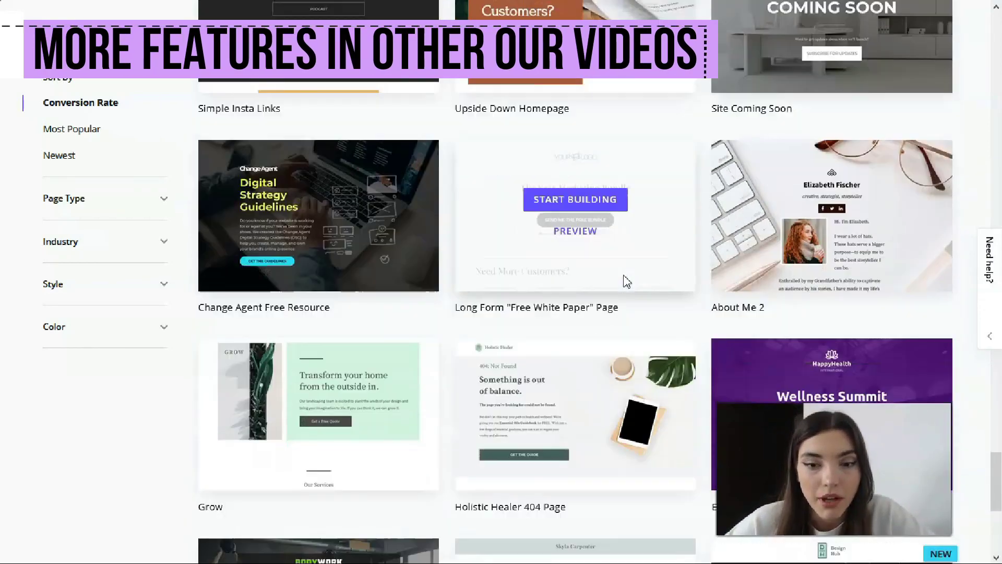
scroll(623, 274, "up", 6)
scroll(623, 275, "up", 4)
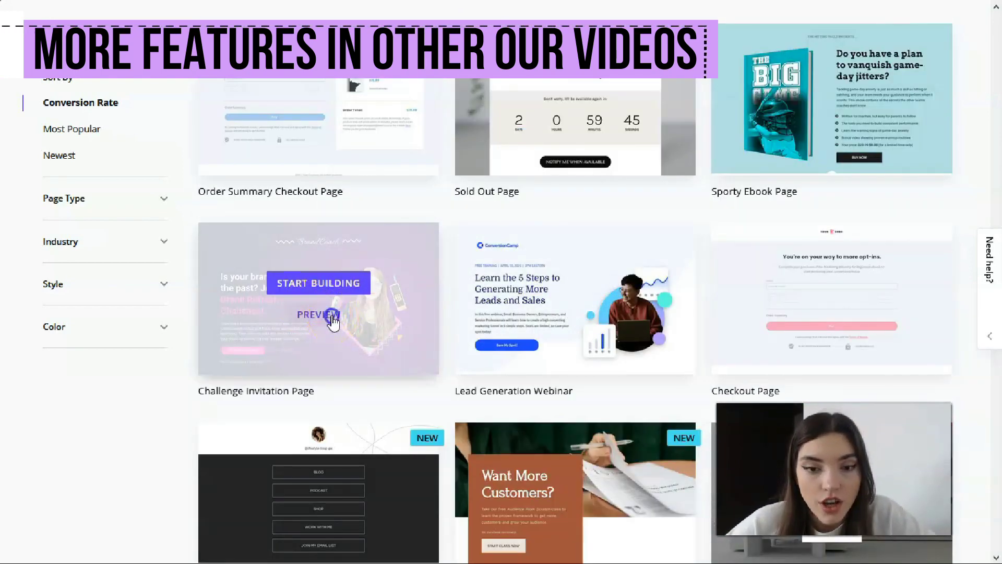
left_click(332, 316)
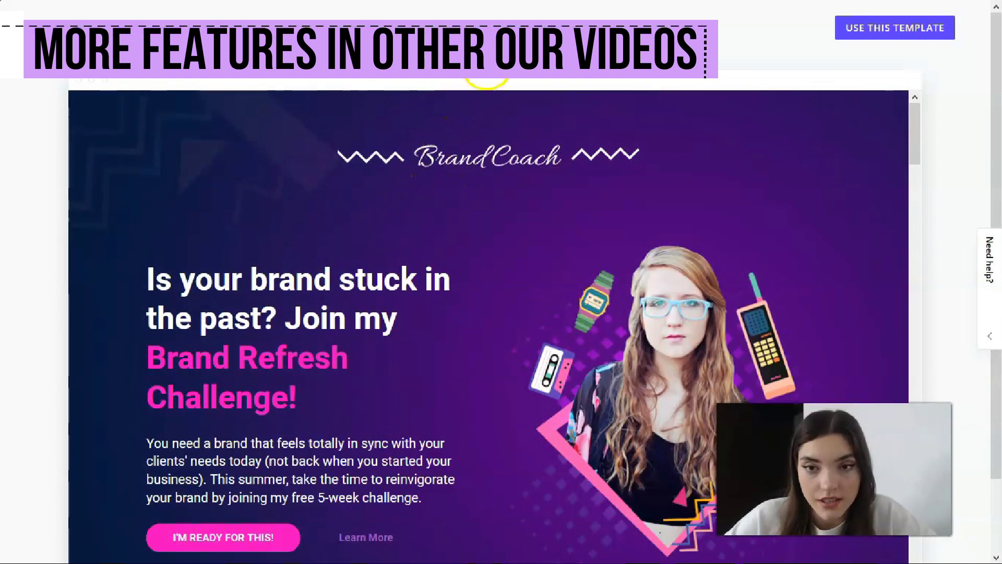
Preview the top of the template's desktop version, and examine its mobile version down to the author section.
scroll(522, 196, "down", 3)
scroll(538, 93, "down", 2)
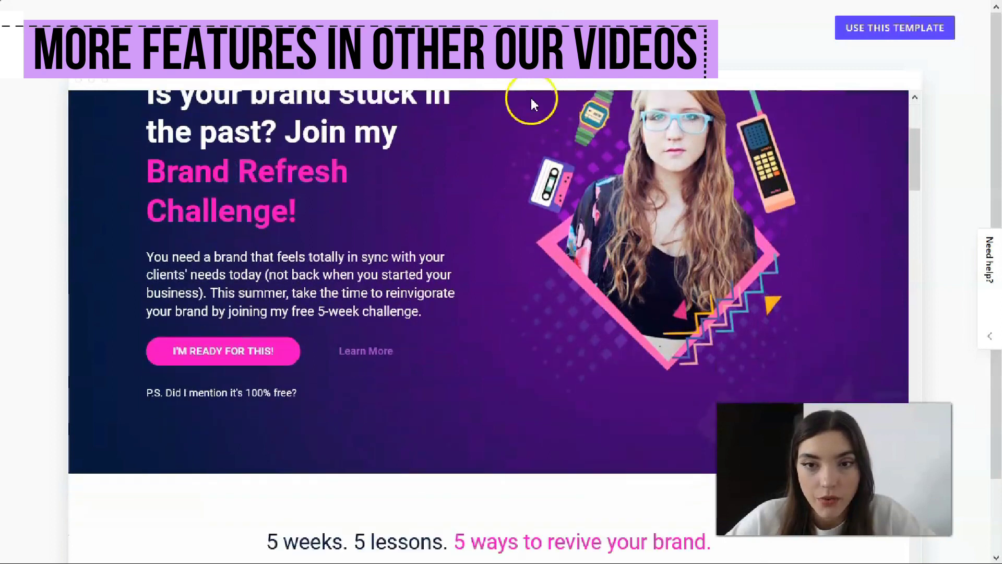
scroll(538, 93, "up", 2)
left_click(494, 29)
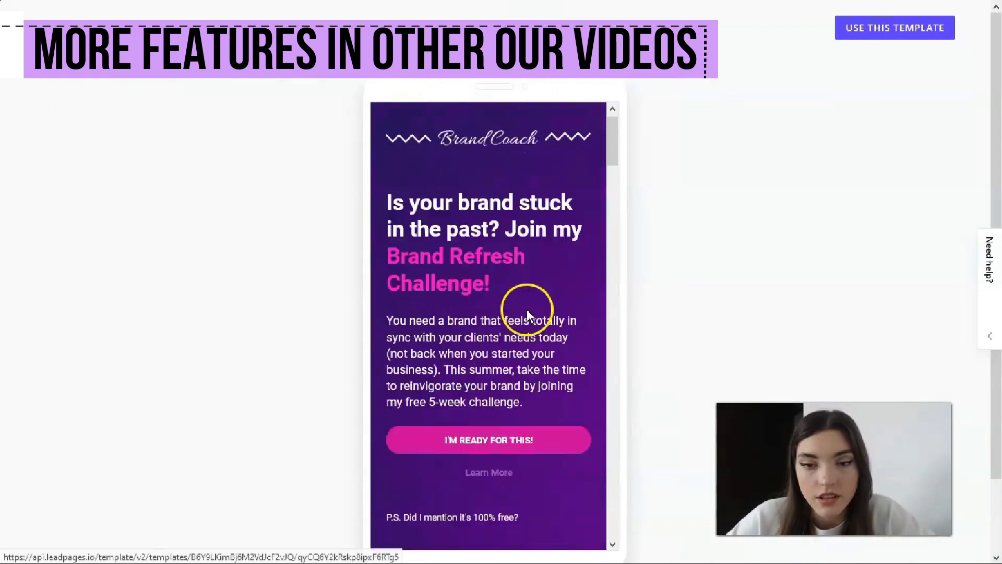
scroll(542, 294, "down", 10)
scroll(544, 295, "down", 15)
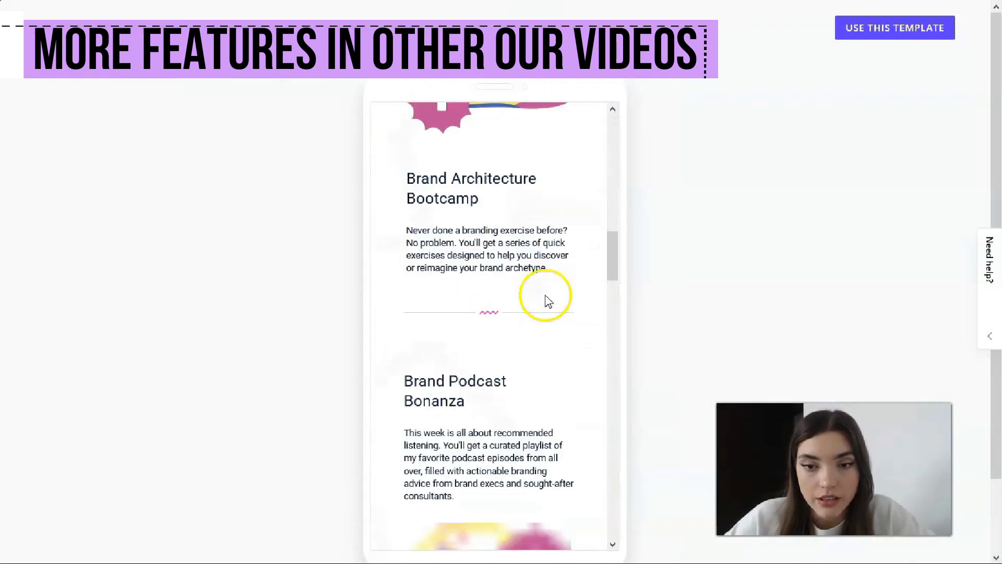
scroll(547, 297, "down", 15)
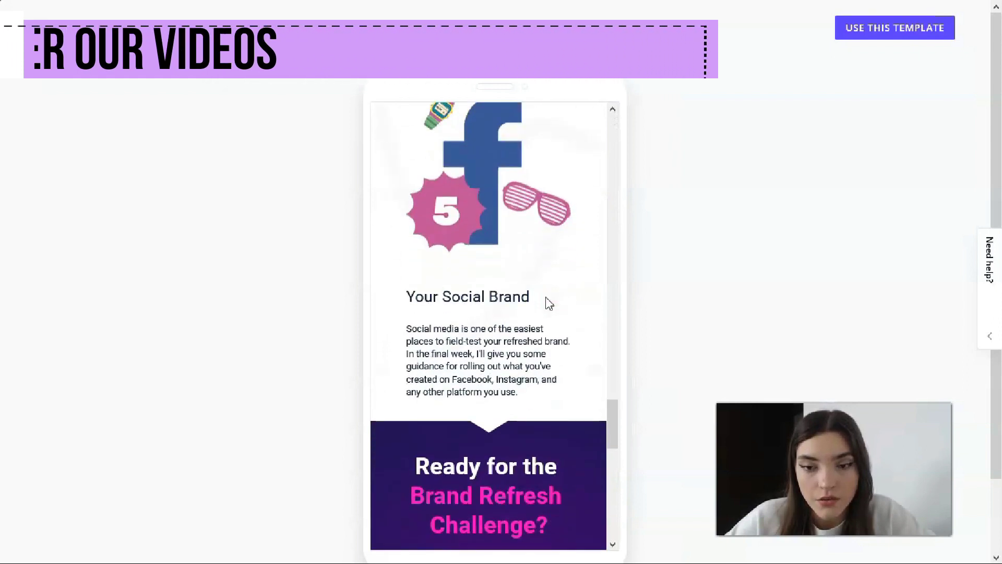
scroll(546, 297, "up", 20)
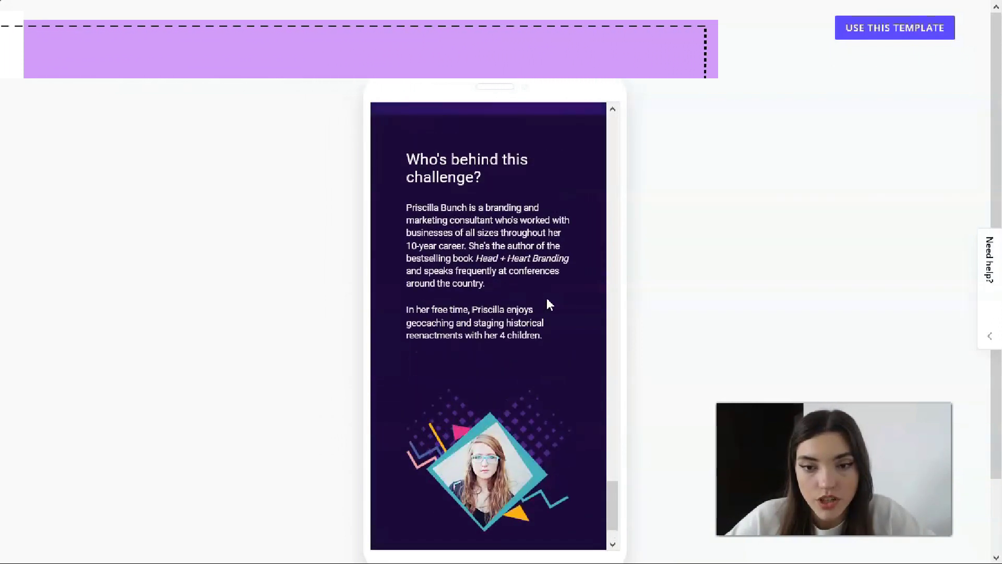
scroll(589, 346, "up", 10)
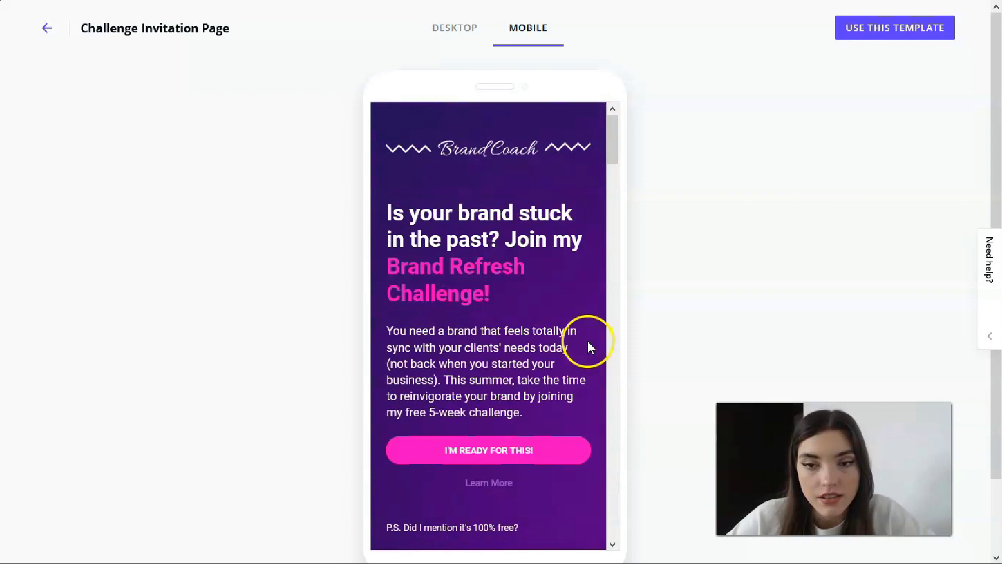
Examine the template's desktop version from the hero section through the lessons and call to action to the footer.
left_click(446, 29)
scroll(537, 180, "down", 10)
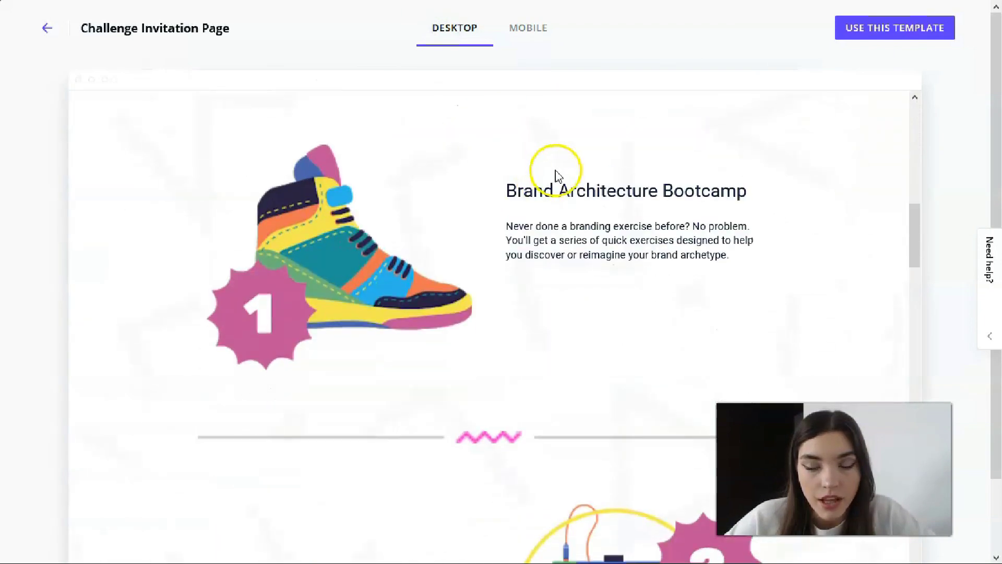
scroll(545, 177, "up", 10)
scroll(274, 238, "down", 5)
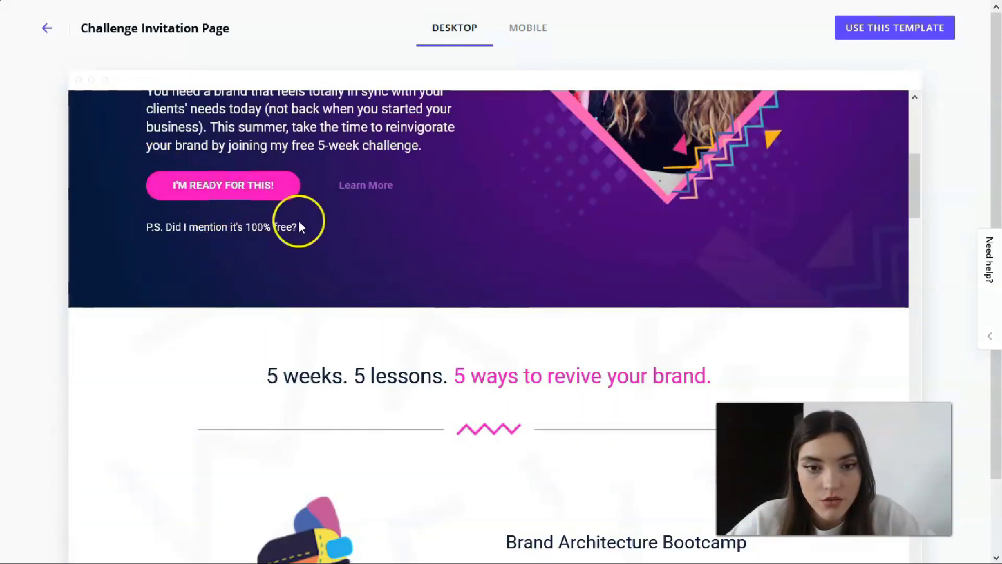
scroll(308, 233, "down", 9)
scroll(522, 215, "down", 20)
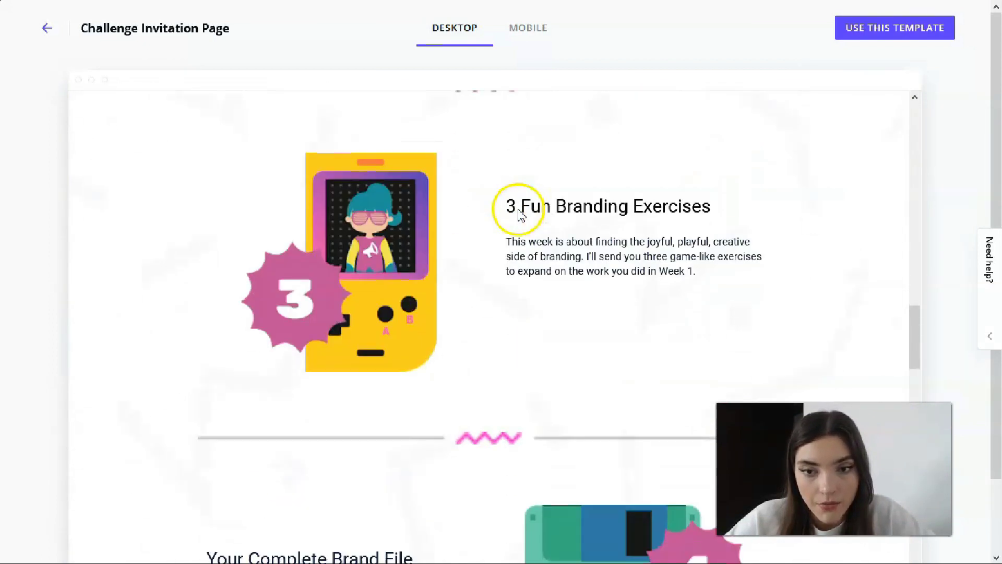
scroll(516, 217, "down", 1)
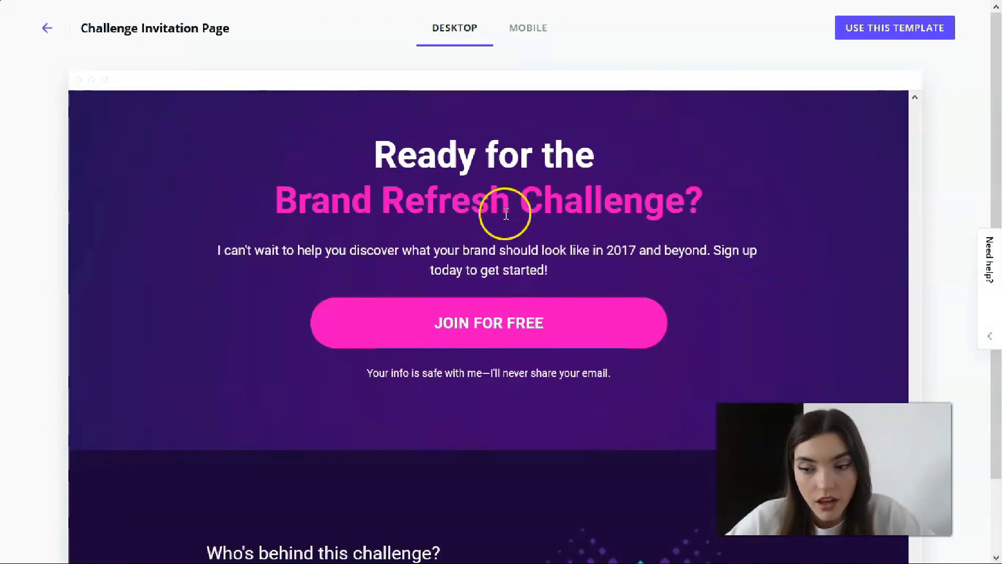
scroll(505, 214, "down", 8)
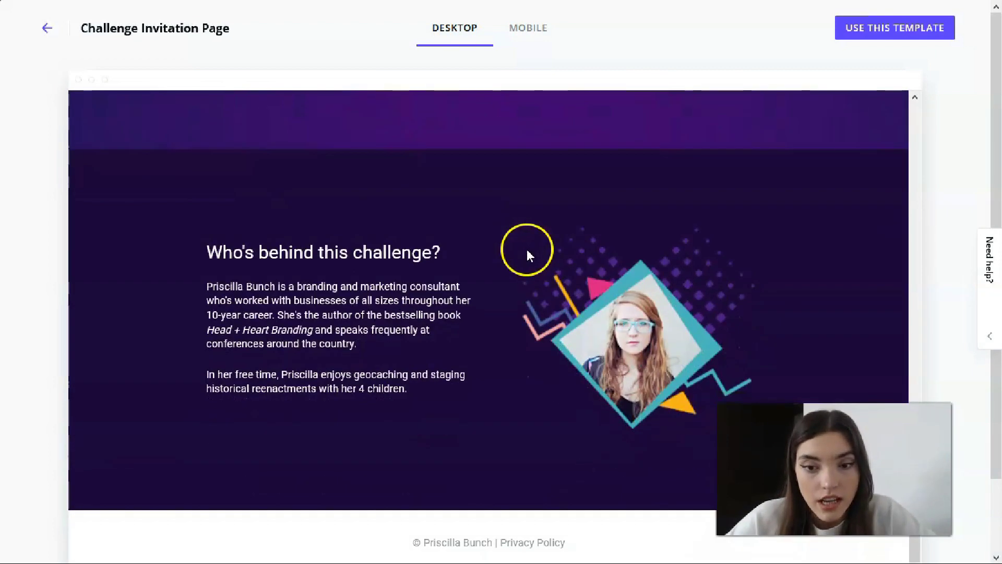
scroll(358, 290, "up", 1)
scroll(334, 355, "down", 1)
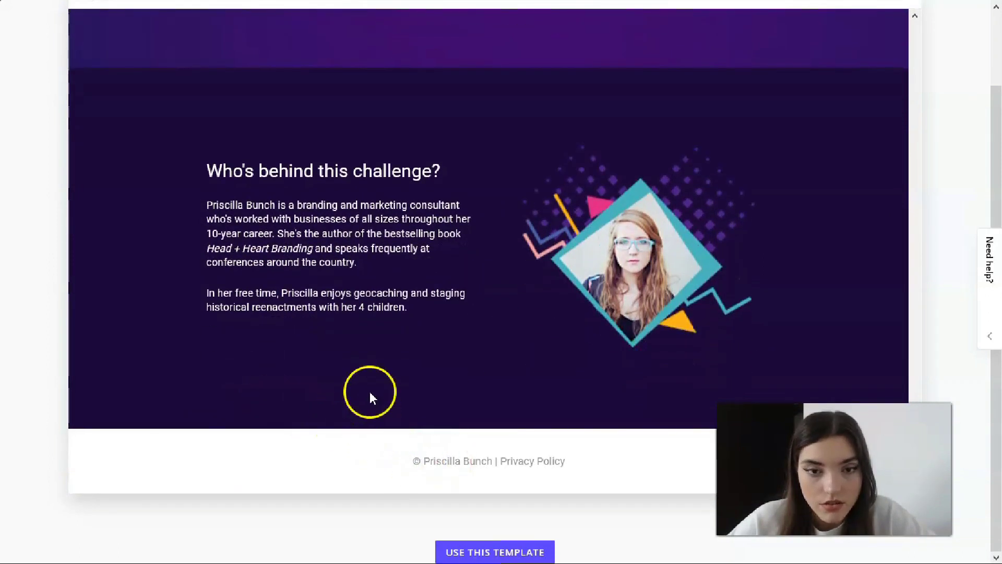
scroll(369, 396, "up", 20)
scroll(380, 402, "up", 10)
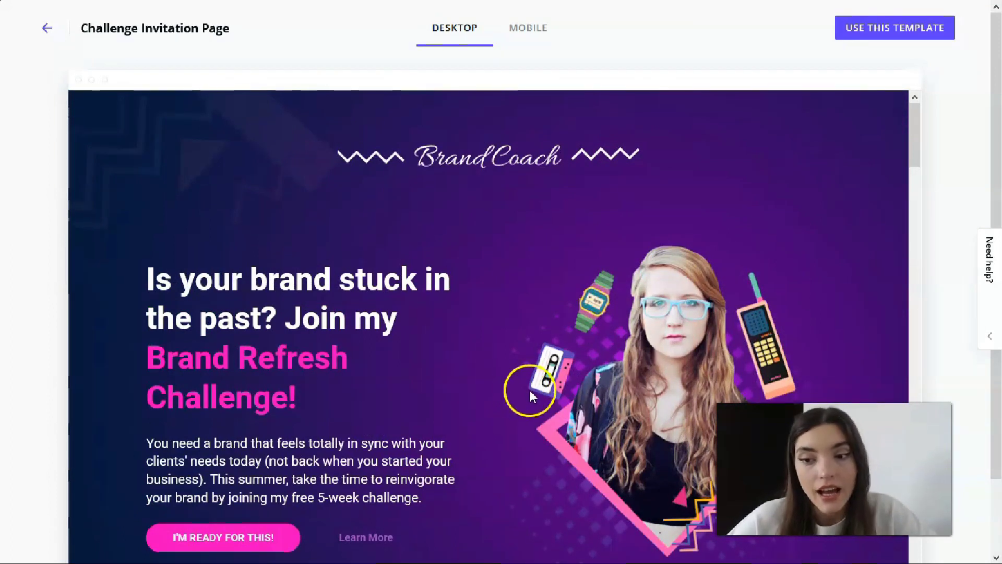
Use the Challenge Invitation Page template and name the new page "Language webinar".
left_click(855, 34)
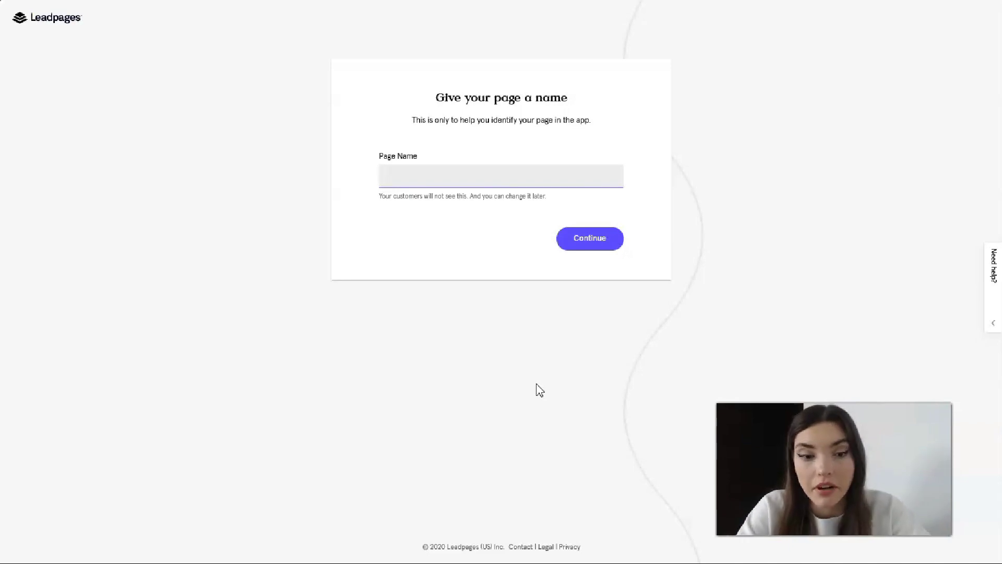
left_click(399, 180)
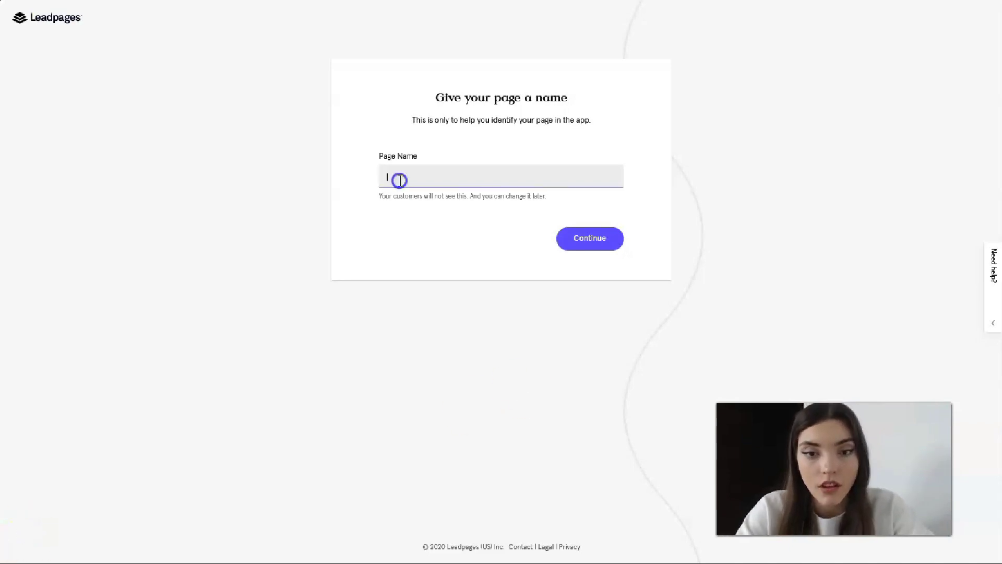
type("Language")
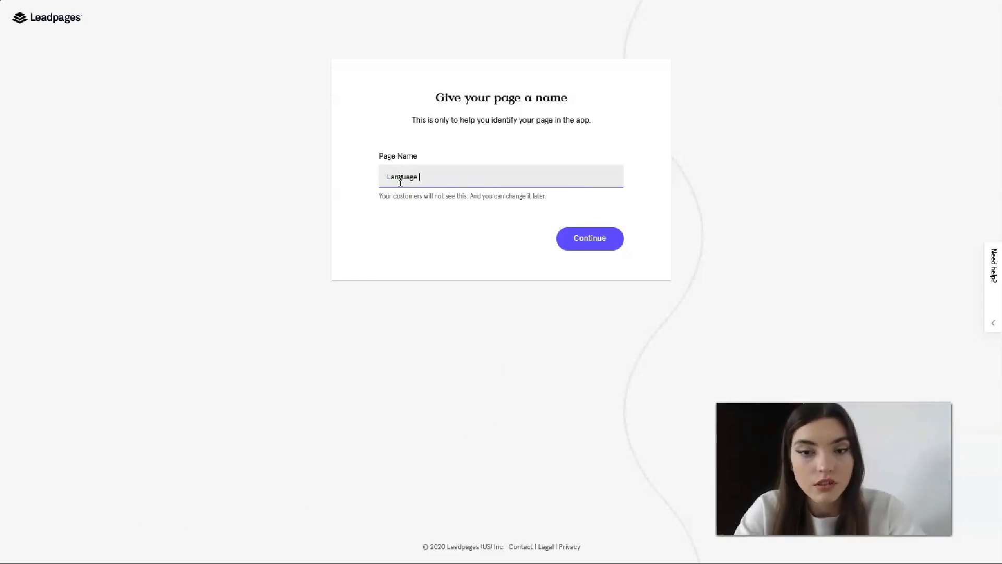
type(" webinar")
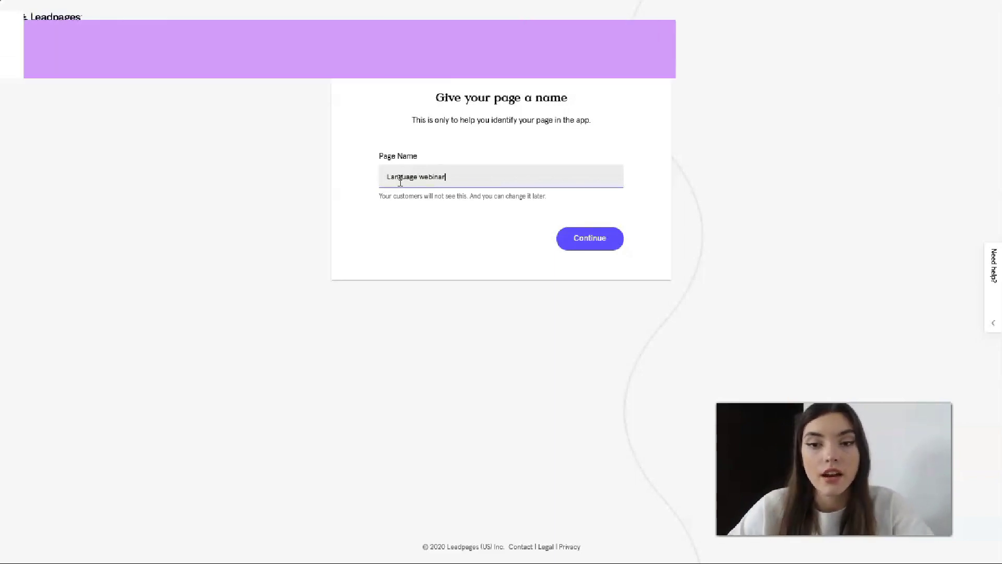
left_click(579, 240)
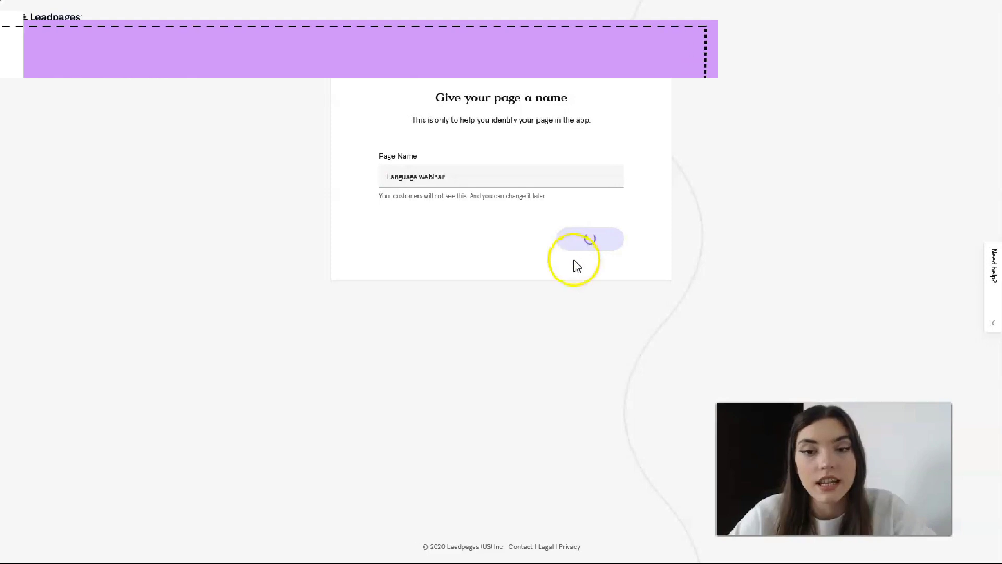
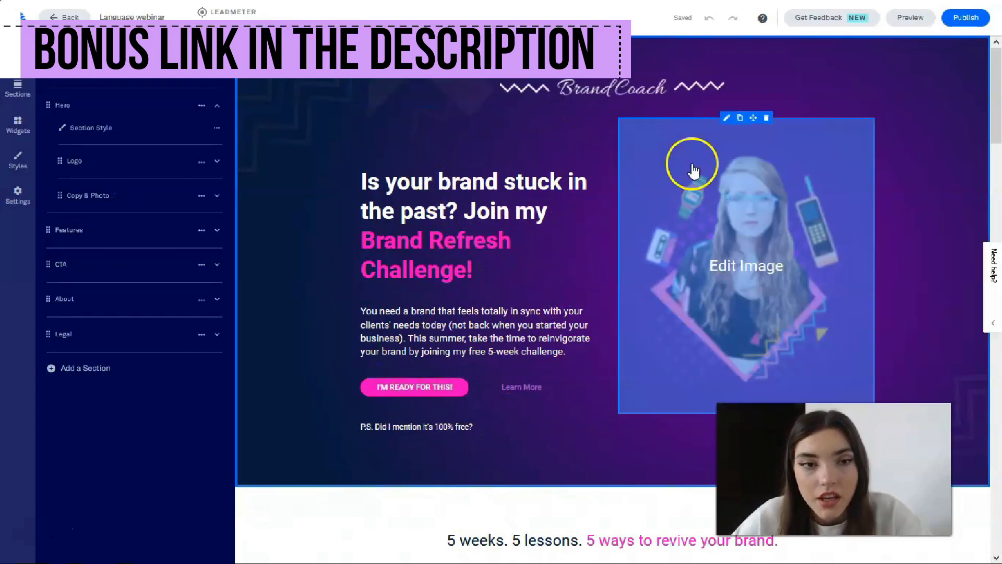
Look through the ready-made section categories, the available widgets and the page style options.
left_click(18, 90)
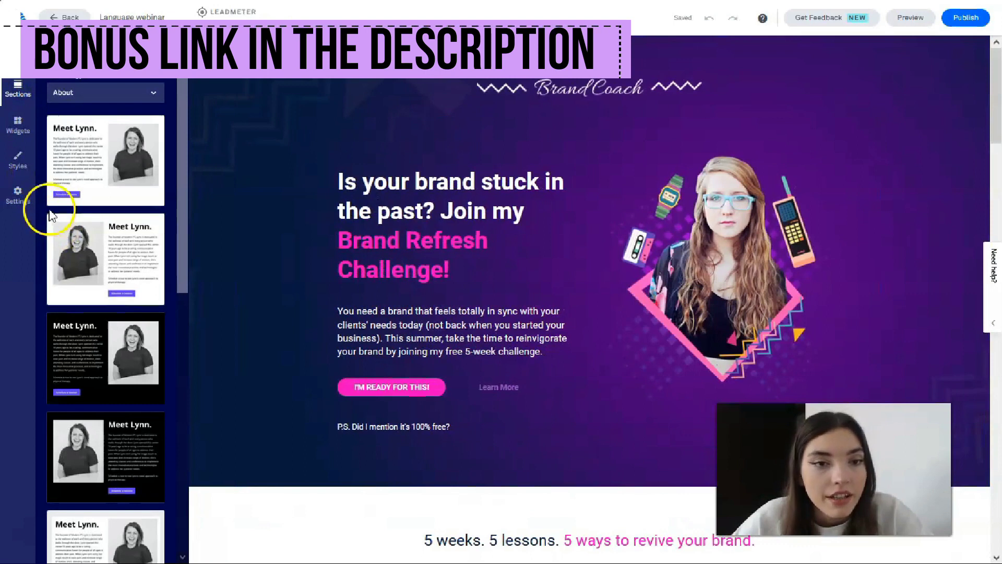
mouse_move(177, 107)
left_mouse_down()
mouse_move(202, 414)
mouse_move(168, 96)
left_mouse_up()
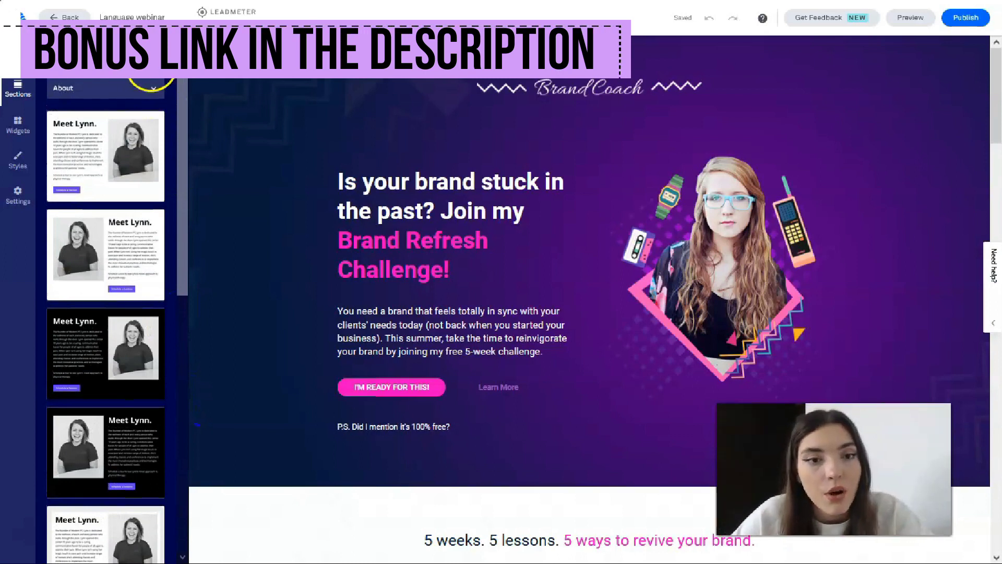
left_click(153, 90)
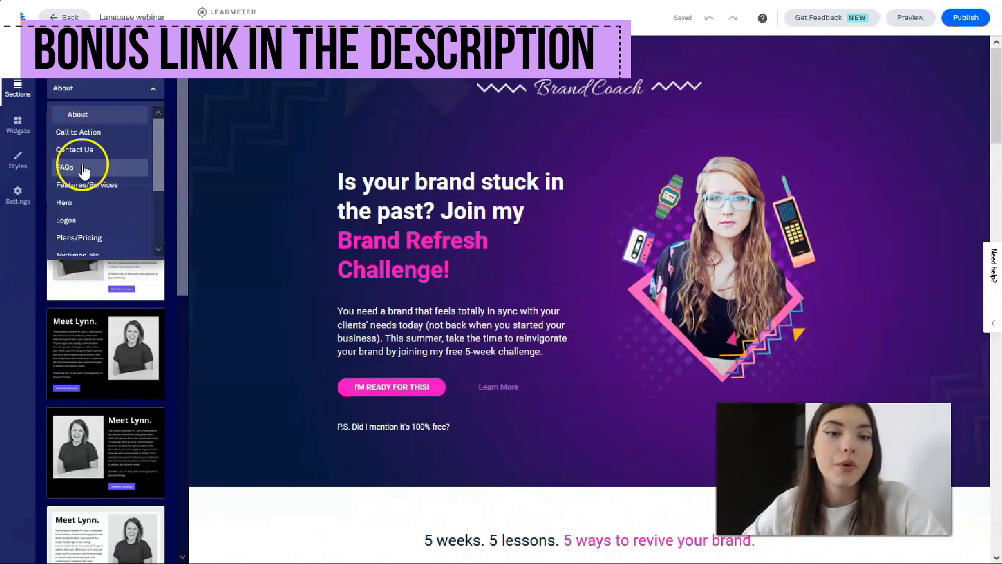
left_click(19, 139)
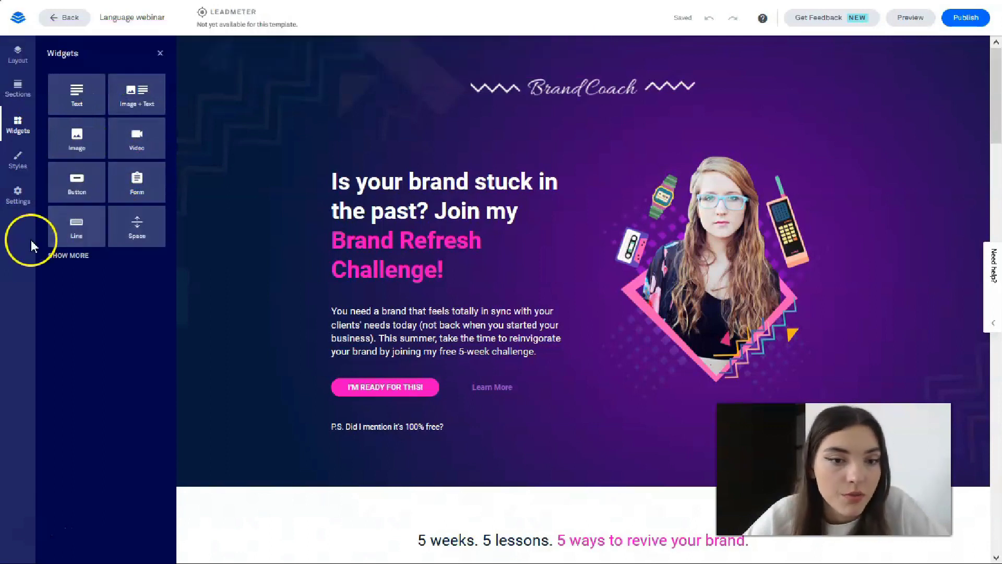
left_click(25, 166)
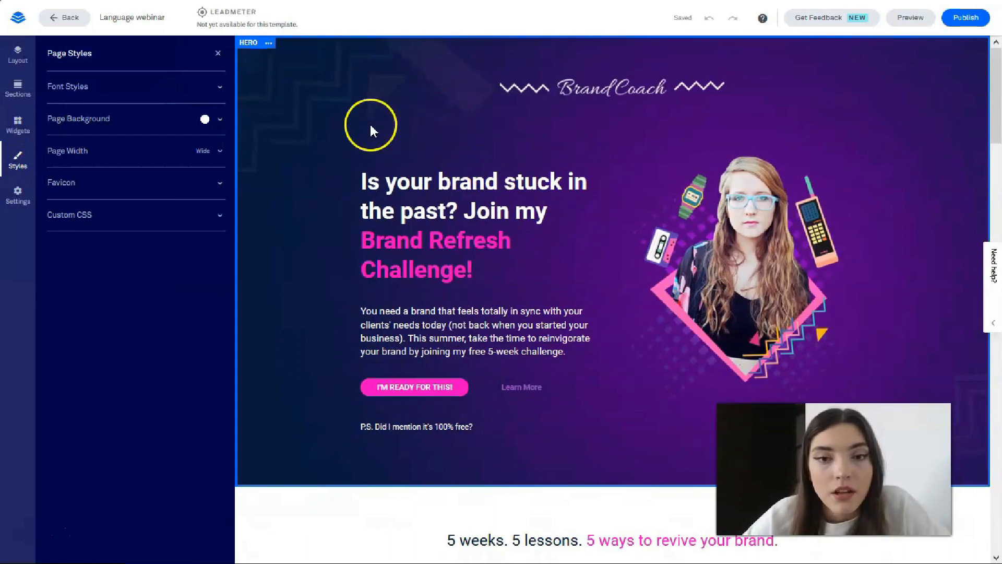
Check the BrandCoach logo's image style options and delete the logo from the hero section.
left_click(587, 86)
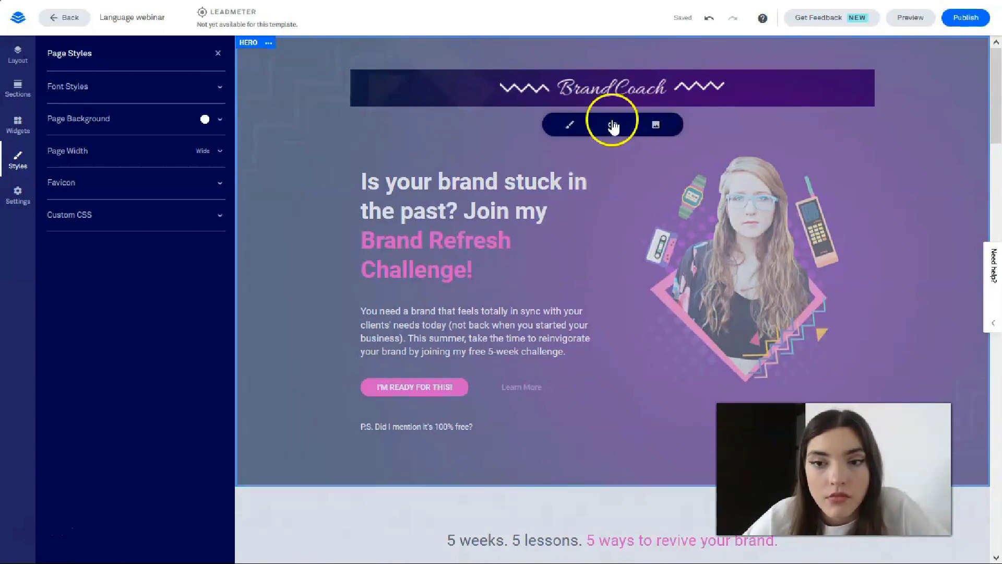
left_click(571, 127)
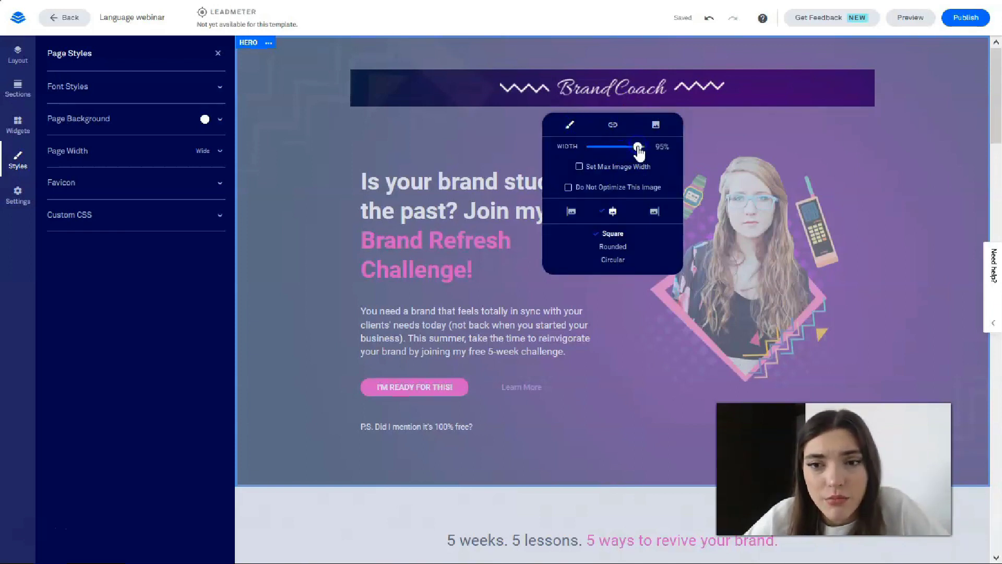
left_click(762, 162)
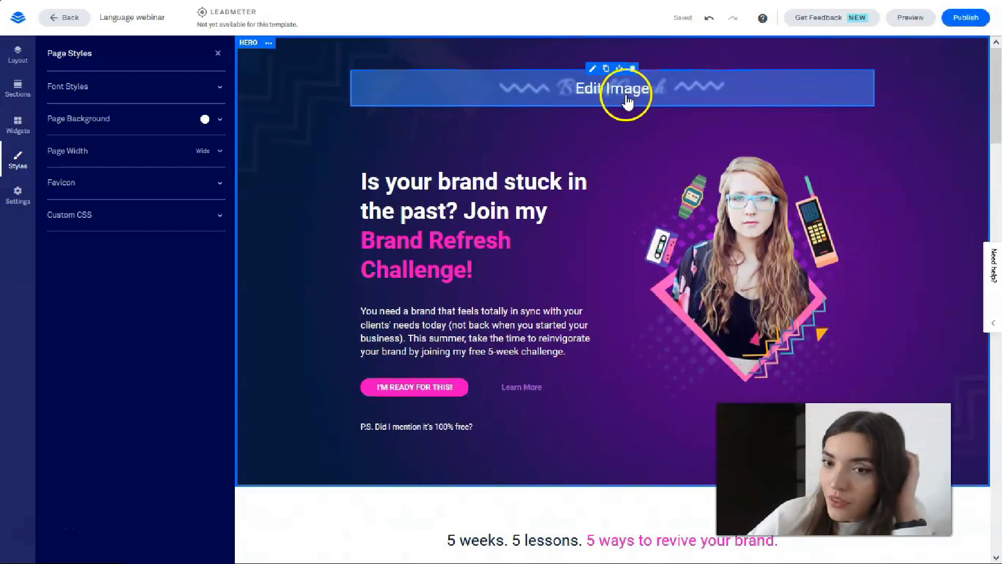
left_click(633, 70)
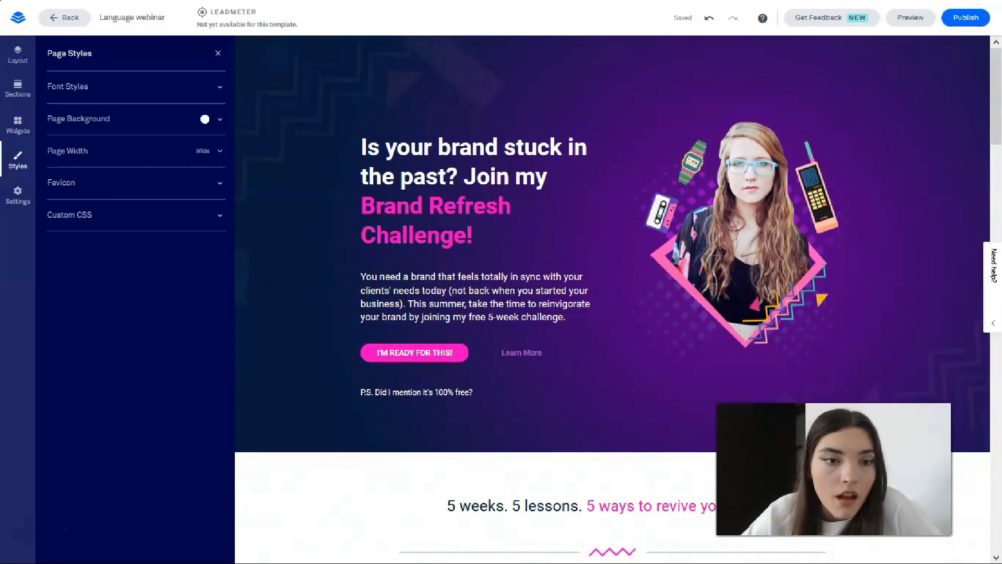
Add an Image widget above the woman's portrait in the hero, showing the illustration of a man presenting on a laptop screen.
left_click(18, 129)
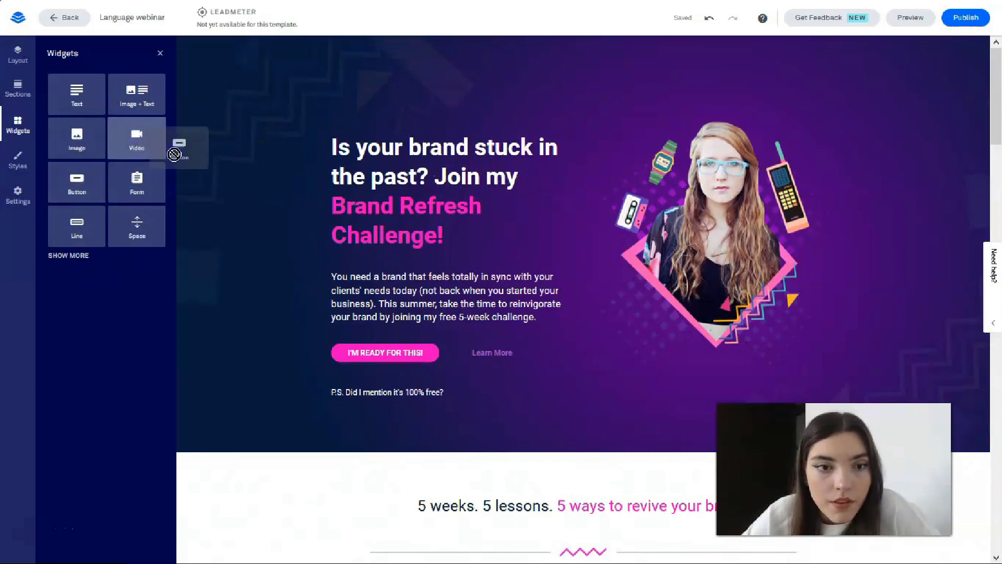
left_click_drag(73, 140, 678, 105)
left_click(720, 124)
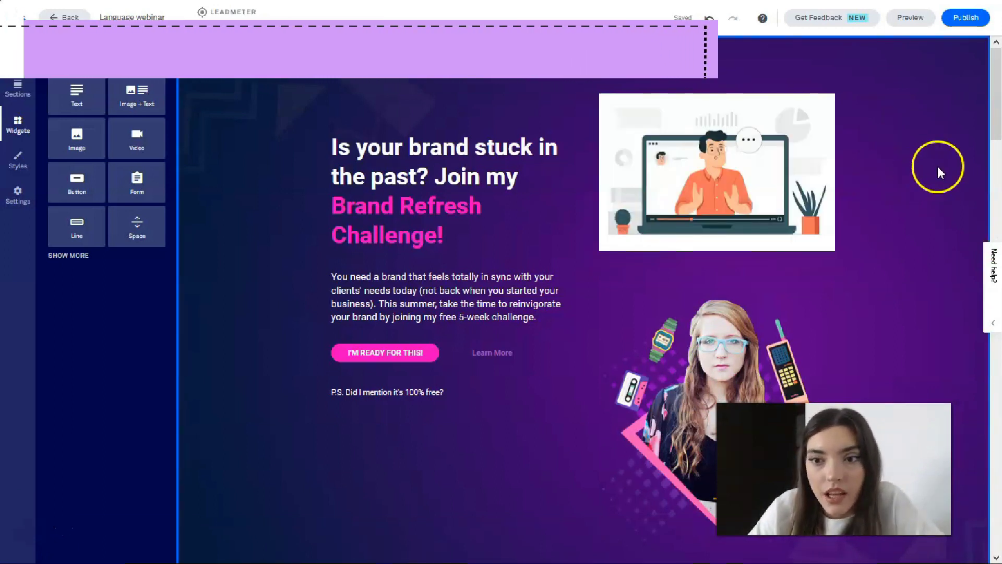
Try the laptop illustration at full width above the hero headline, and move it back above the portrait.
left_click_drag(737, 152, 888, 141)
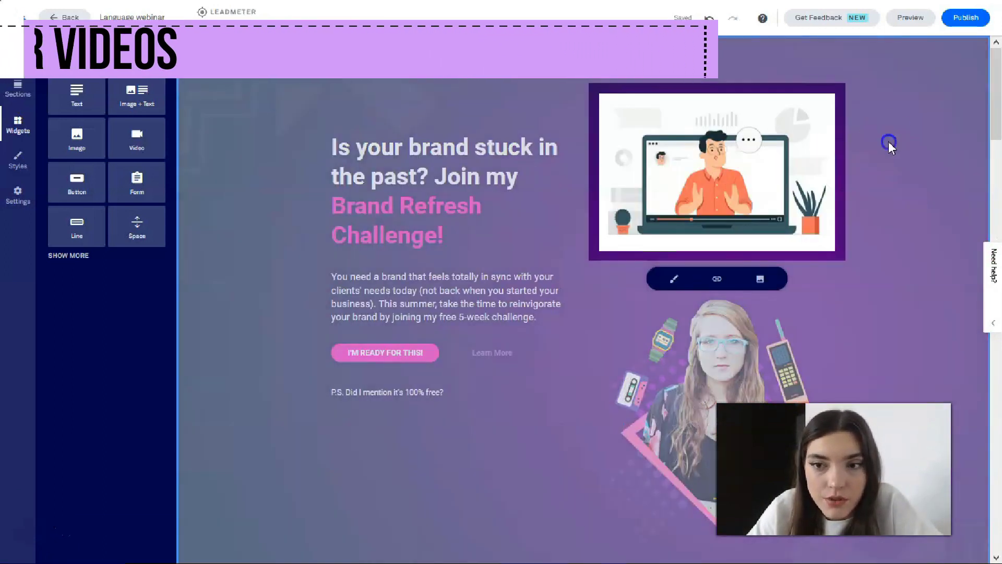
left_click_drag(724, 86, 846, 68)
left_click_drag(772, 63, 767, 68)
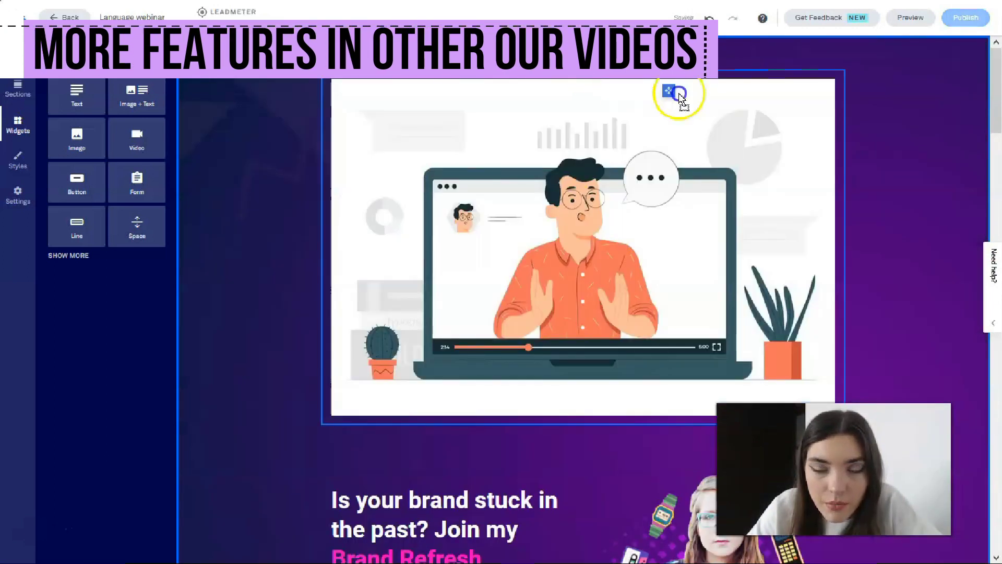
left_click(674, 92)
left_click_drag(898, 90, 903, 98)
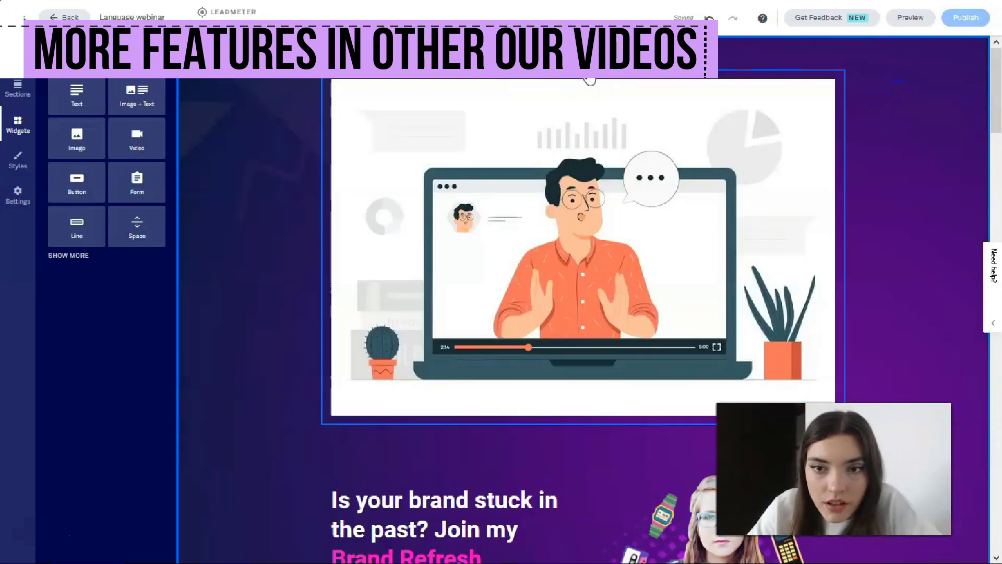
left_click_drag(590, 80, 604, 162)
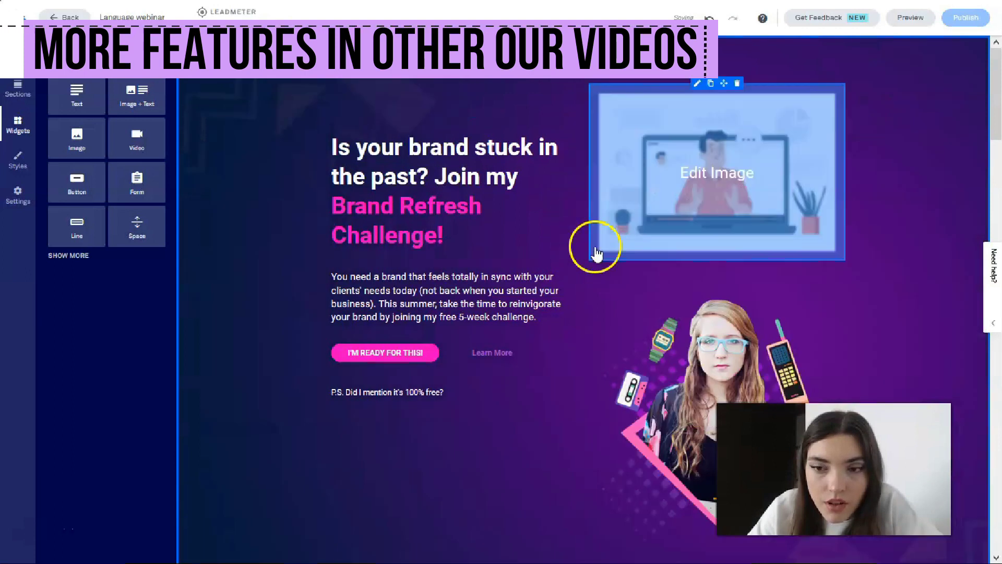
scroll(897, 159, "down", 5)
scroll(897, 159, "up", 5)
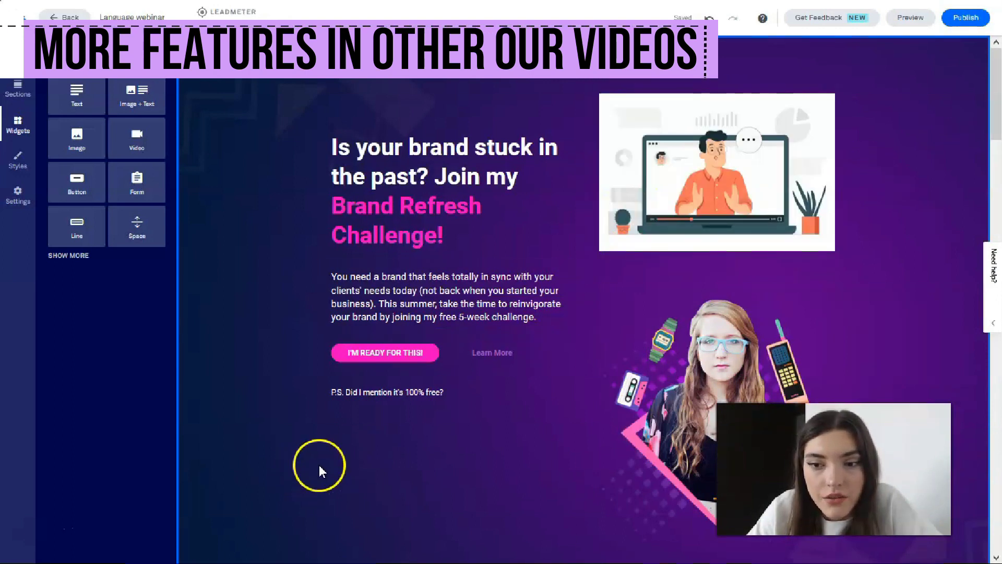
Set the hero headline's text type to Jumbo, with a smaller font size and slightly larger spacing.
left_click(395, 149)
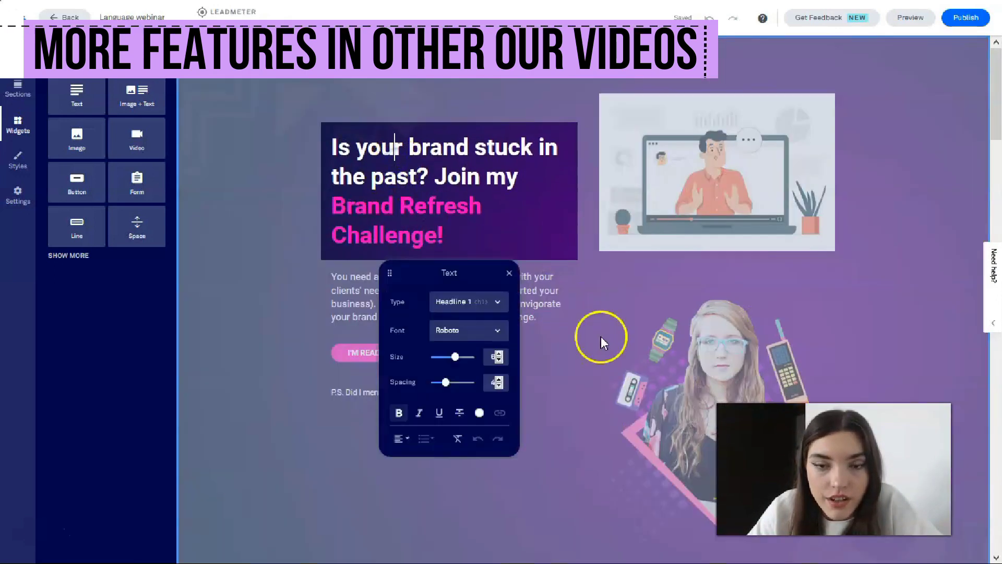
left_click(911, 238)
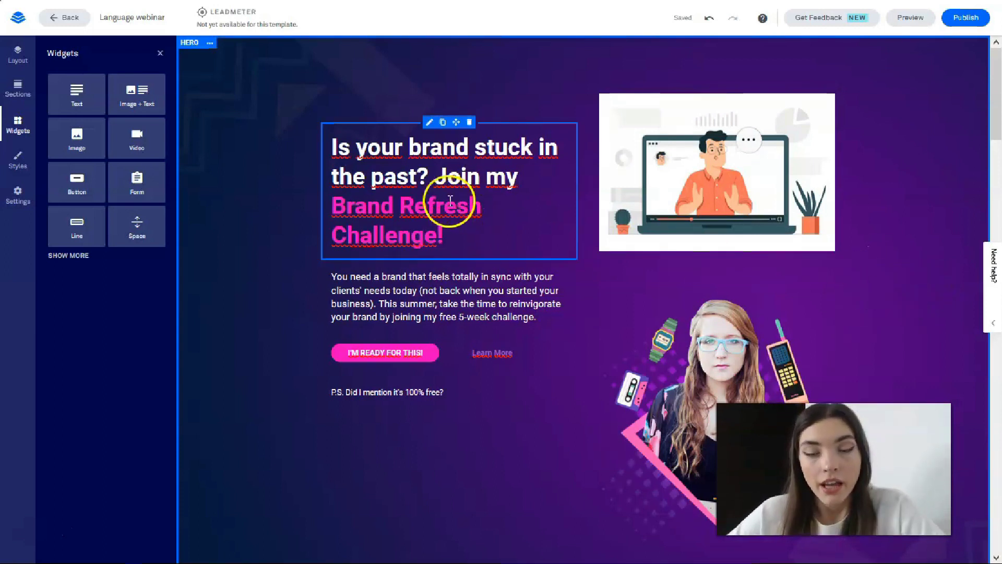
left_click(388, 172)
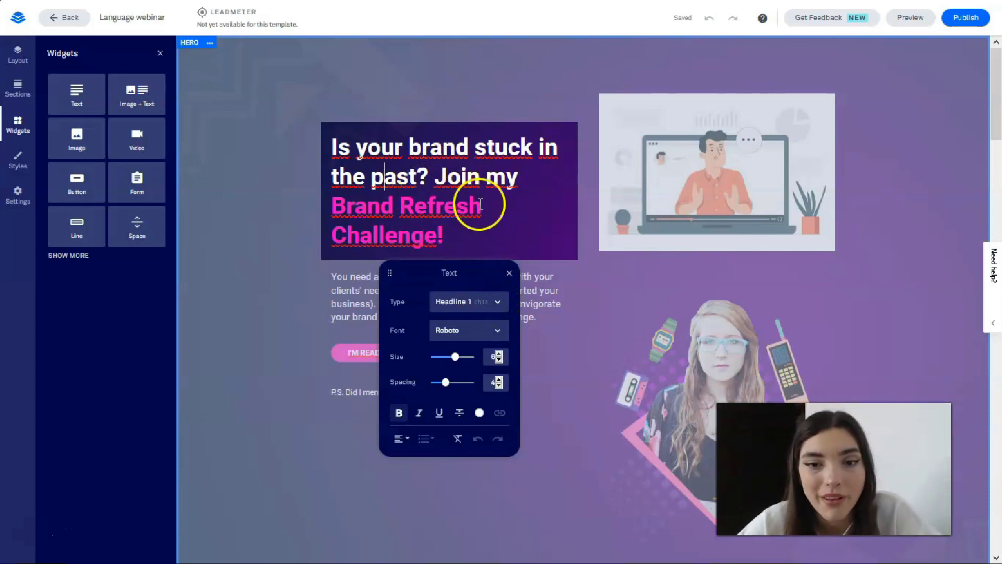
left_click(493, 308)
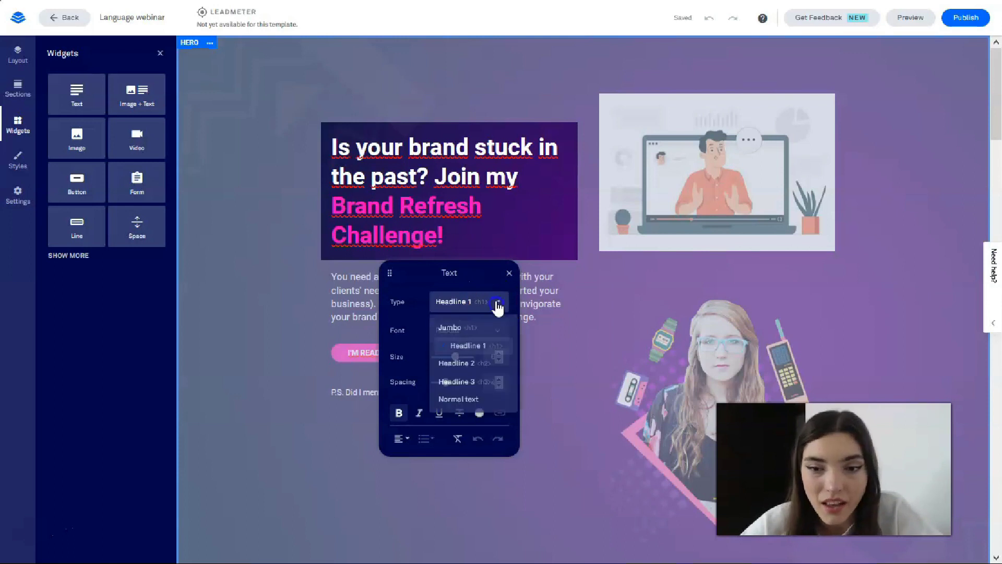
left_click(459, 361)
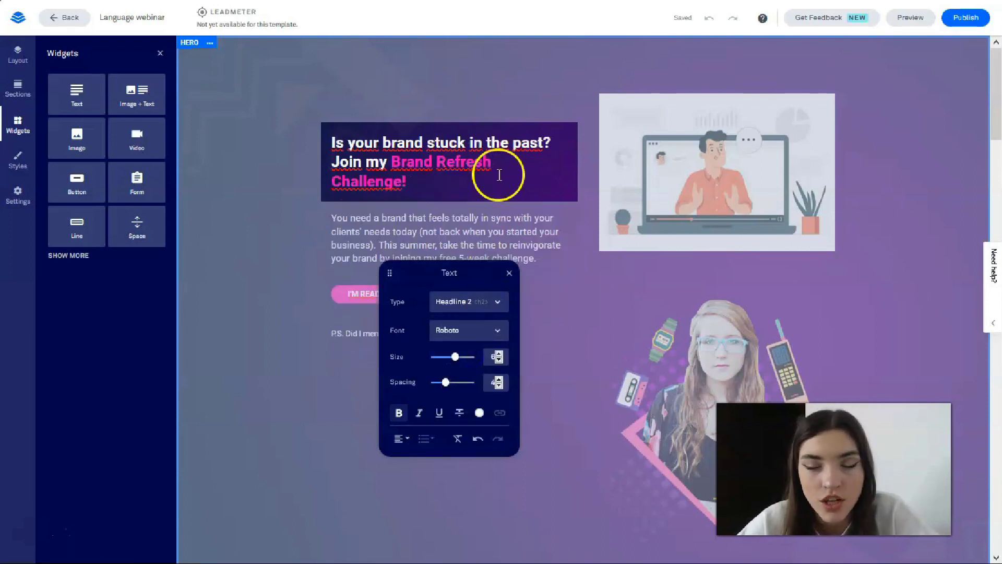
left_click(497, 302)
left_click(479, 329)
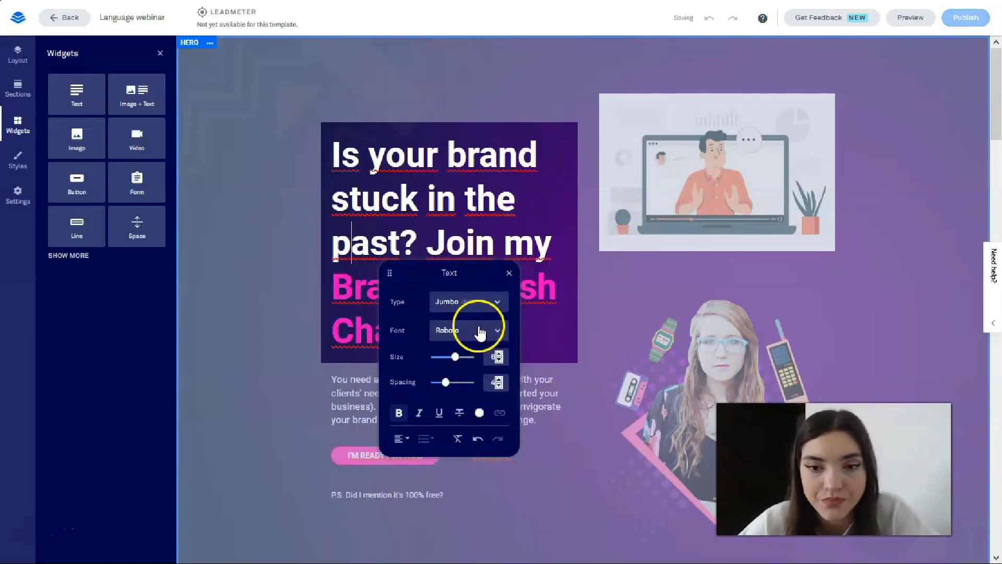
mouse_move(454, 364)
left_mouse_down()
mouse_move(467, 365)
mouse_move(447, 367)
mouse_move(453, 383)
left_mouse_up()
left_click(433, 339)
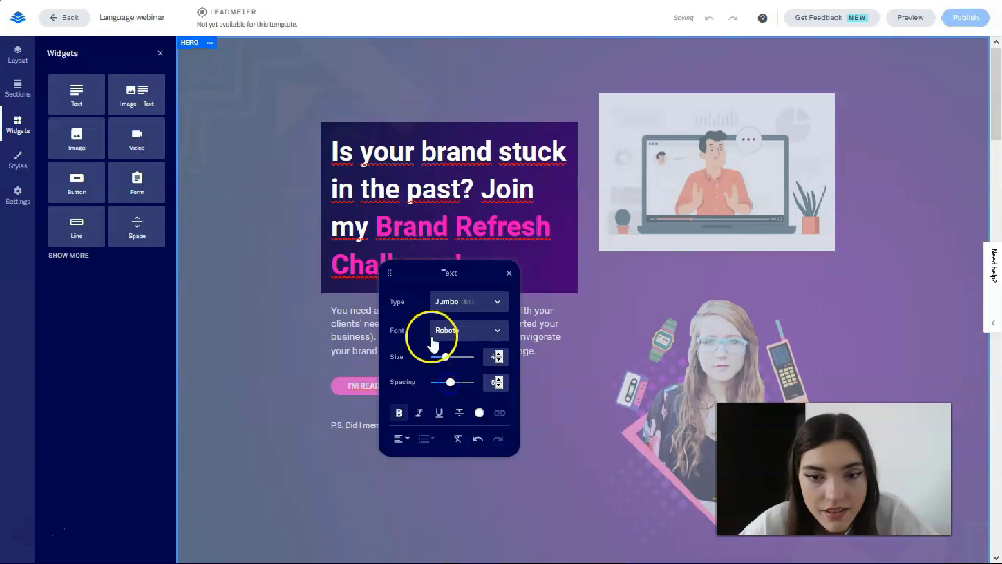
Select the headline's pink words "Brand Refresh Challenge!" and set their font to PT Sans.
left_click(462, 334)
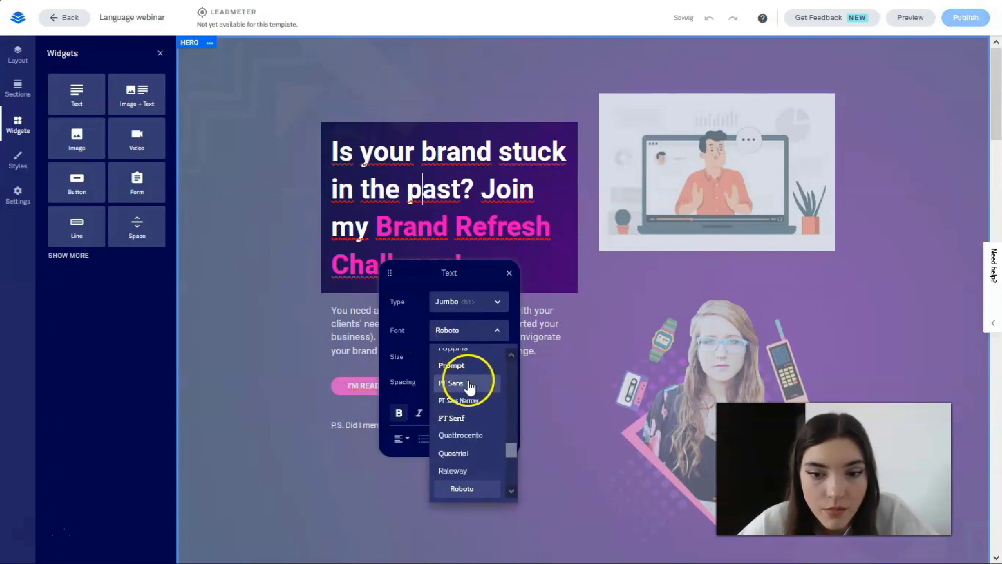
left_click(468, 385)
left_click_drag(498, 252, 369, 184)
left_click(347, 140)
left_click(408, 189)
left_click_drag(375, 231, 554, 268)
left_click(486, 344)
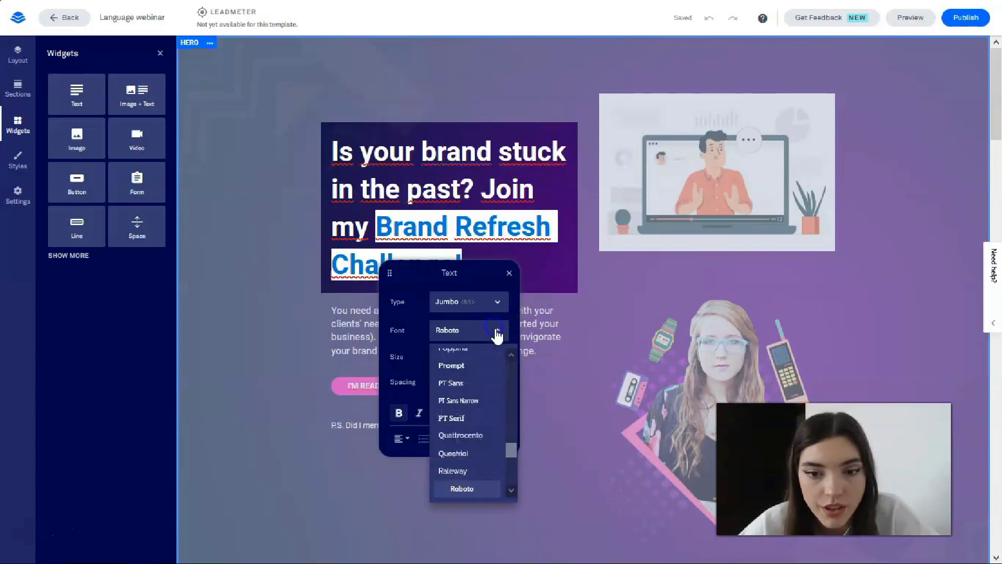
left_click(470, 384)
Change the font of "Brand Refresh Challenge!" to Roboto Slab and finish editing the headline.
left_click(496, 332)
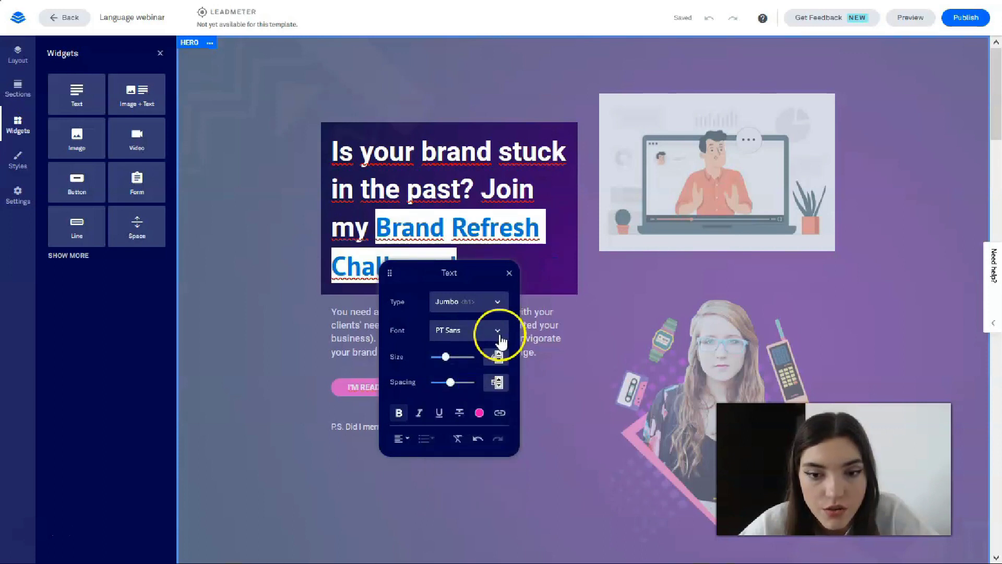
left_click(480, 376)
scroll(480, 381, "down", 3)
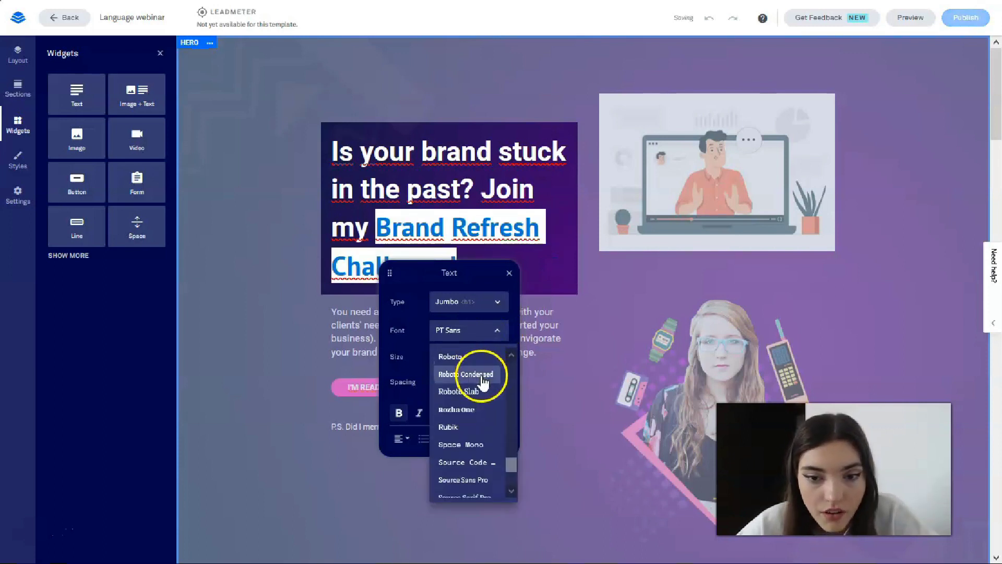
left_click(469, 404)
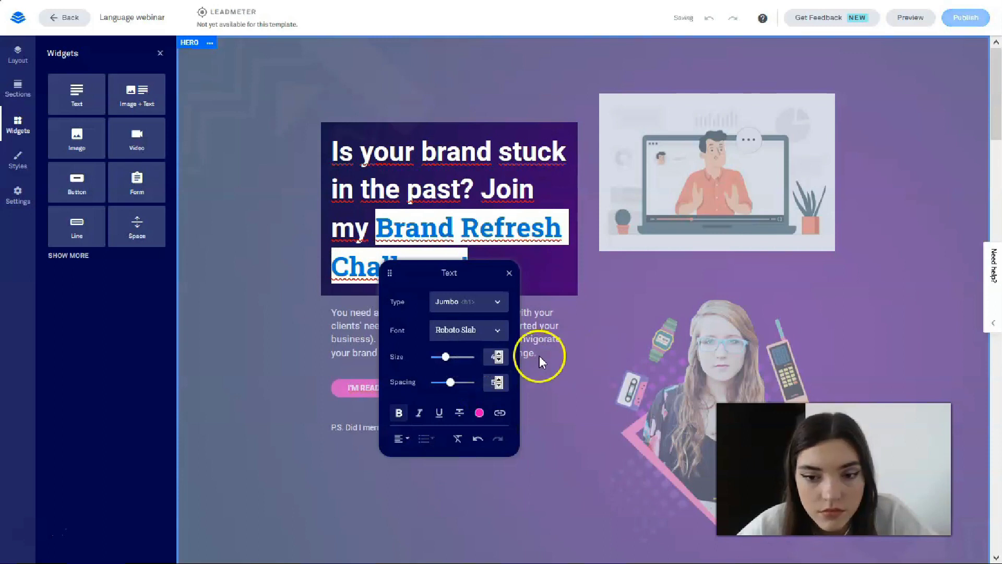
left_click(562, 372)
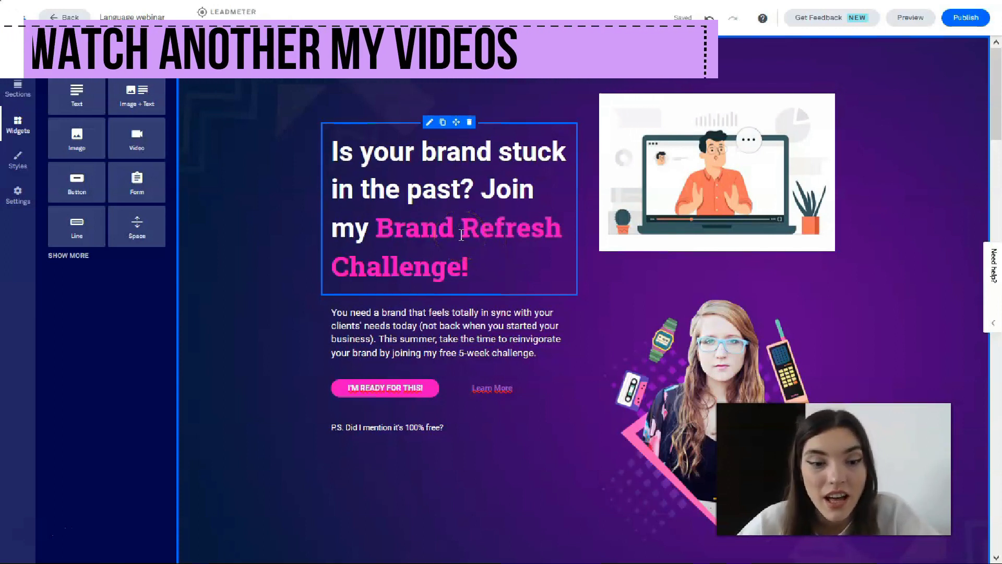
Change the text color of the whole paragraph below the hero headline to red.
left_click(358, 327)
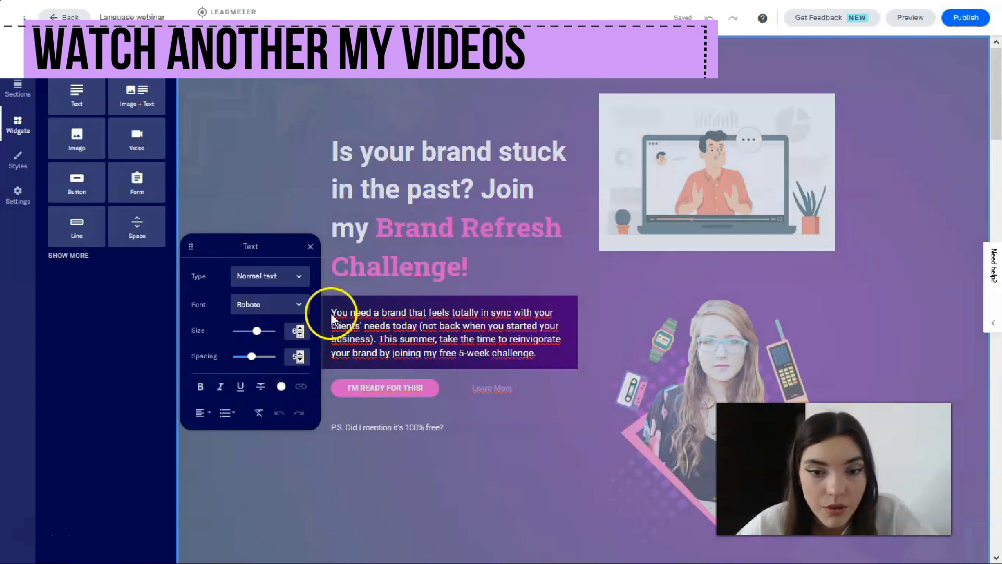
left_click_drag(333, 317, 570, 359)
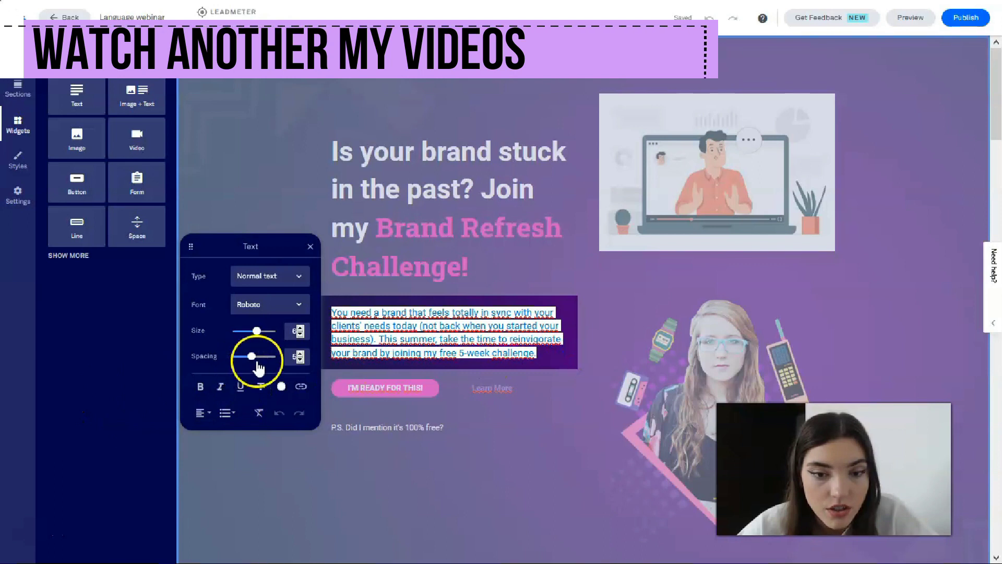
left_click(280, 386)
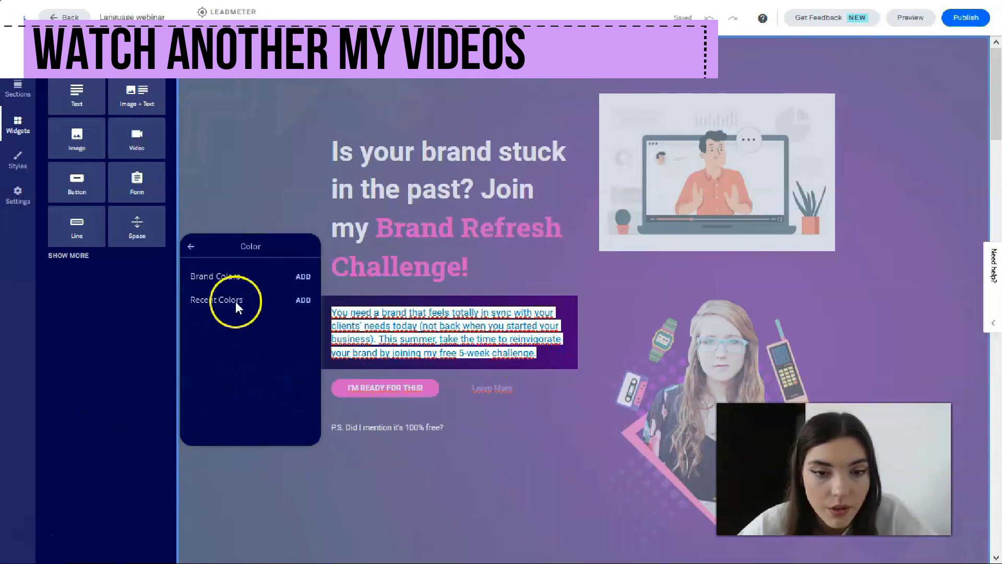
left_click(309, 299)
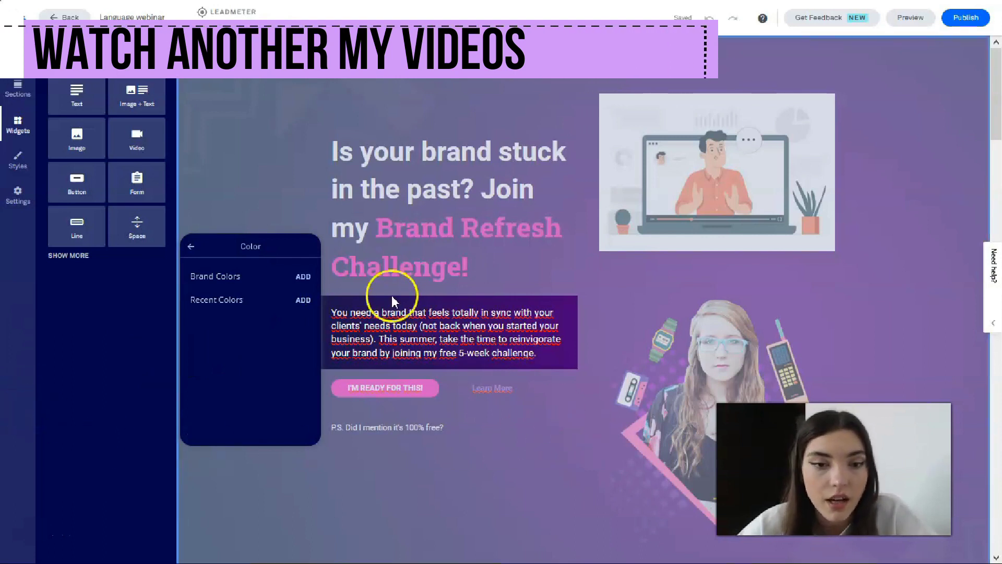
left_click(305, 300)
left_click_drag(259, 311, 308, 276)
left_click(302, 183)
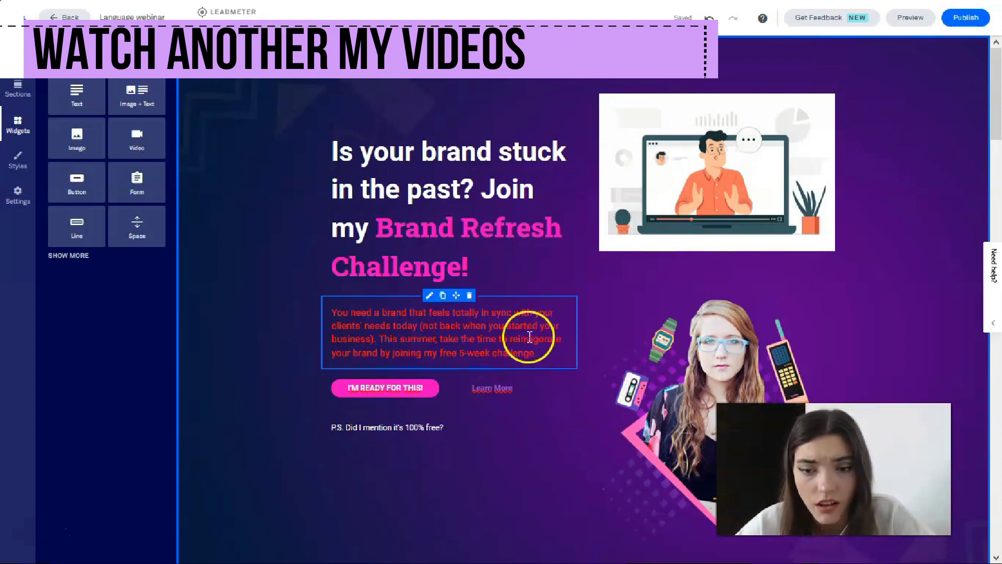
Go from the "I'M READY FOR THIS!" button's background color settings to the page for adding brand colors.
scroll(710, 203, "down", 2)
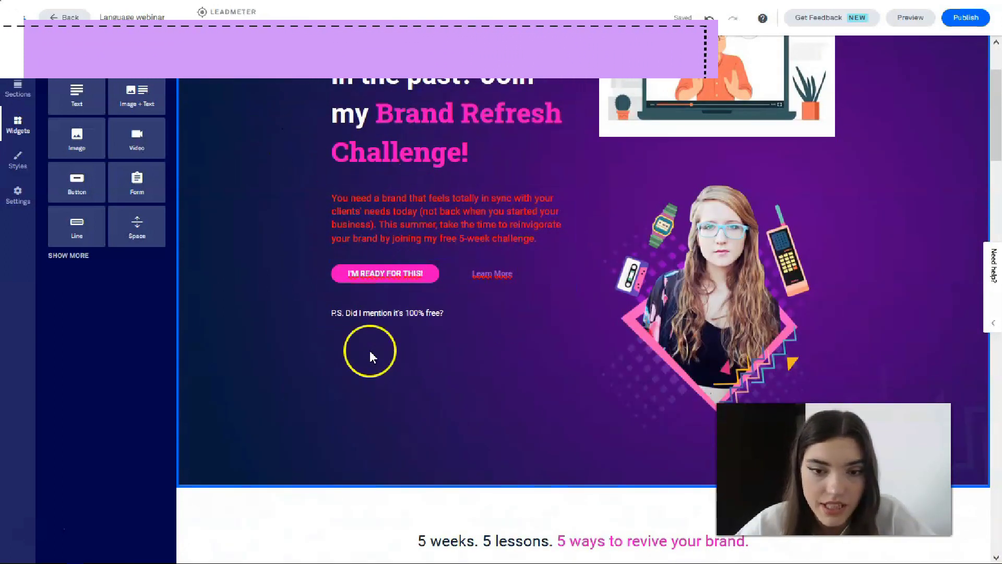
left_click(354, 269)
left_click(401, 310)
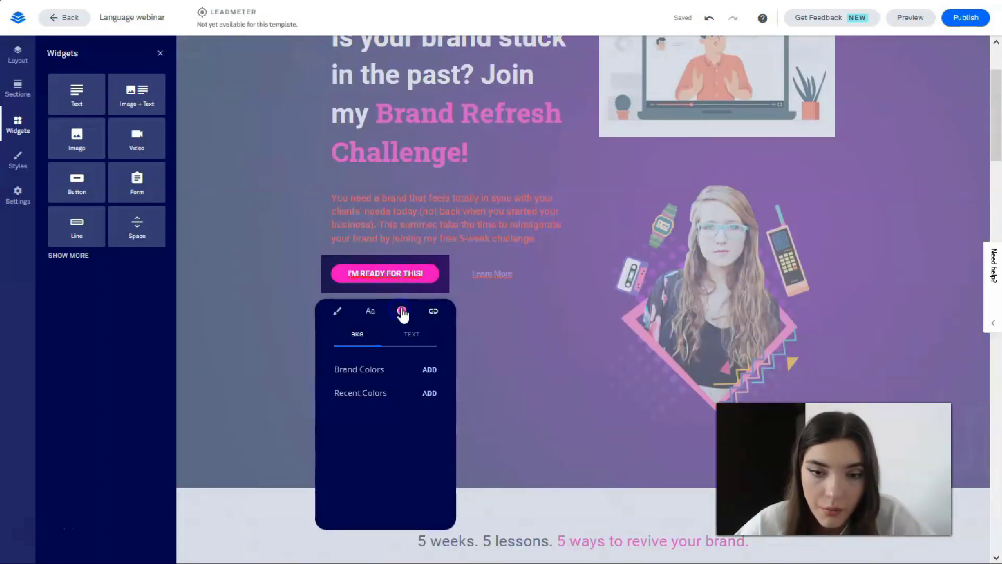
left_click(429, 370)
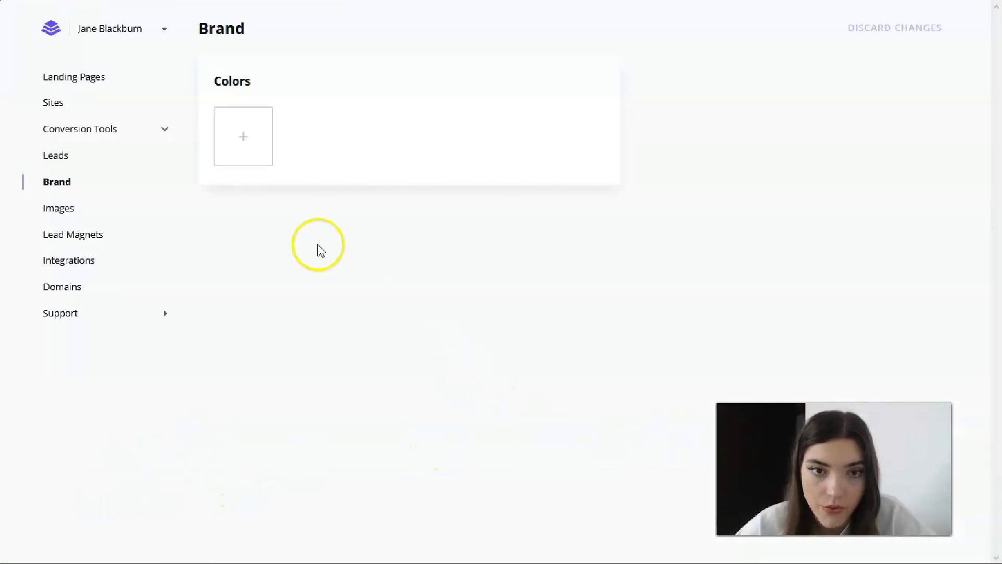
Add a bright yellow-green color to the brand colors.
left_click(239, 130)
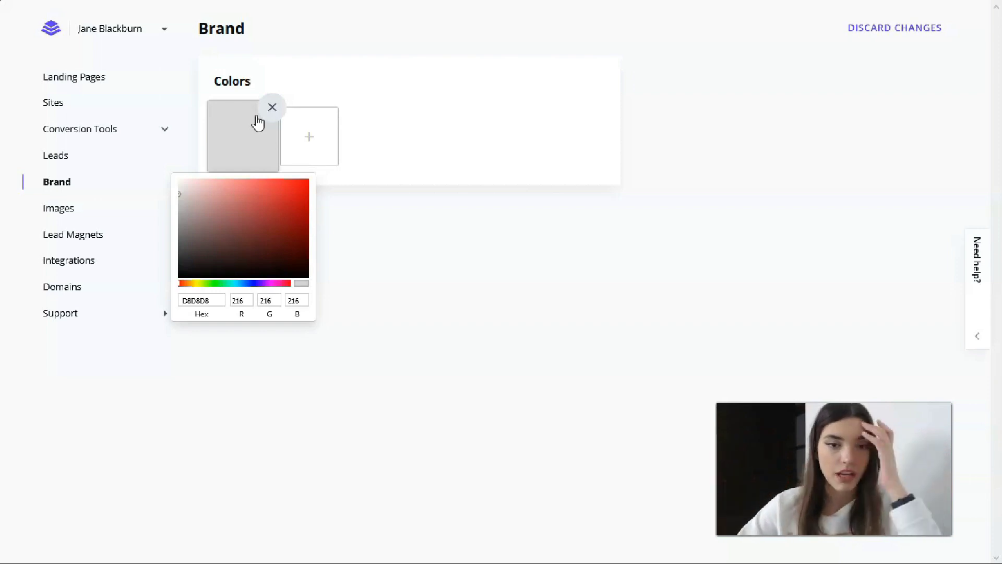
left_click(199, 283)
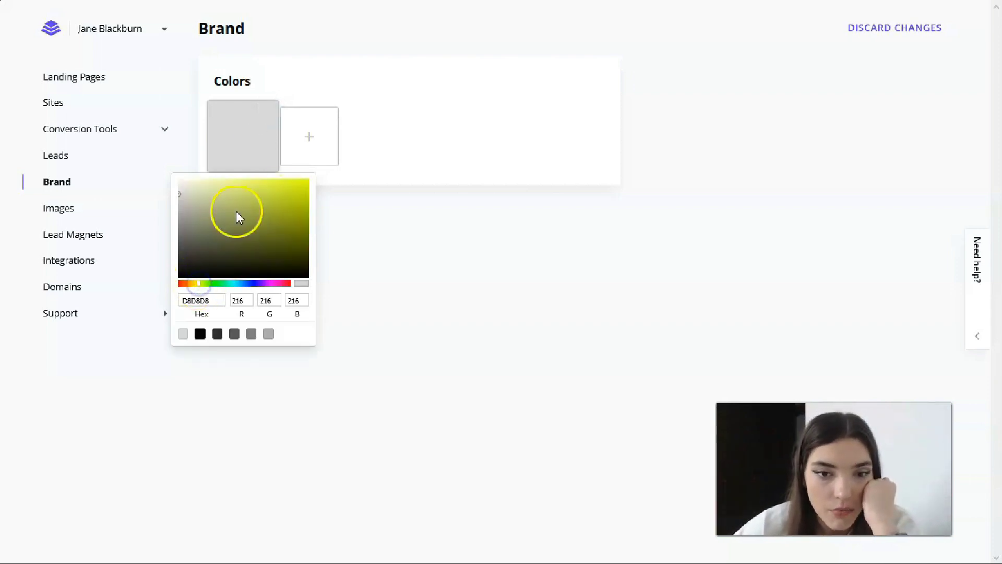
left_click(294, 186)
left_click(396, 204)
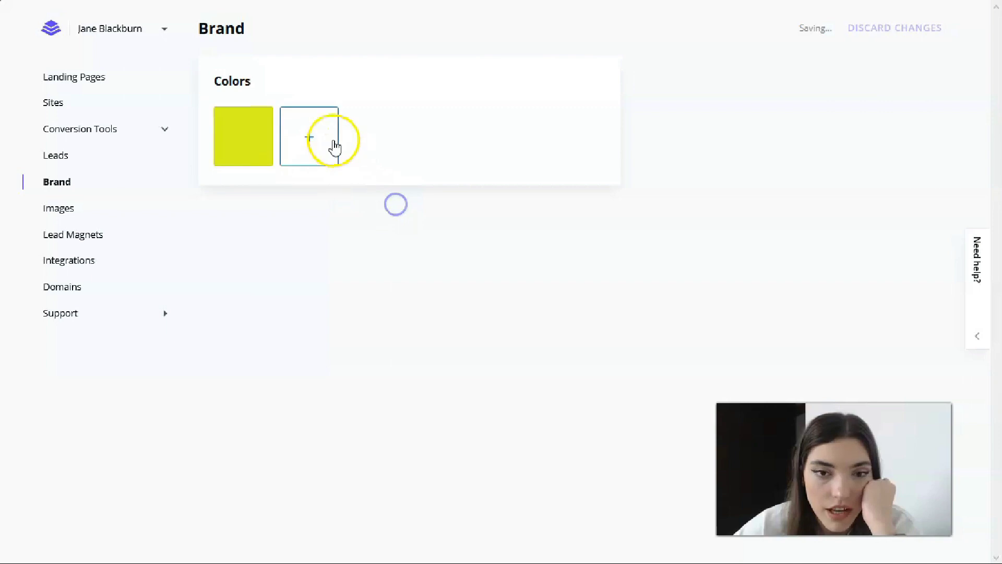
Add a bright pink color to the brand colors beside the yellow-green one.
left_click(331, 138)
left_click_drag(336, 284, 345, 283)
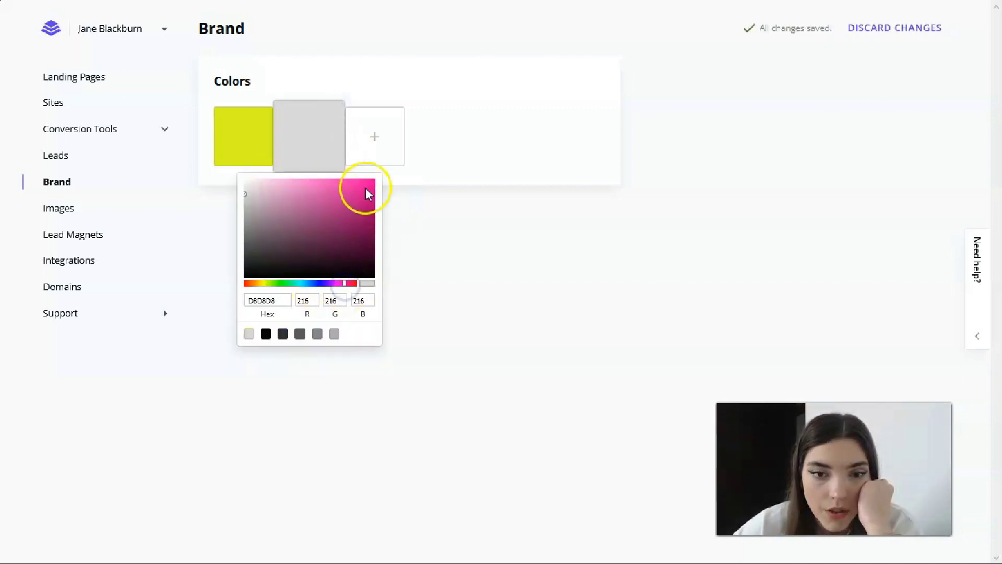
left_click(364, 188)
left_click(545, 133)
Add a vivid orange-red color to the brand colors as the third swatch.
left_click(374, 136)
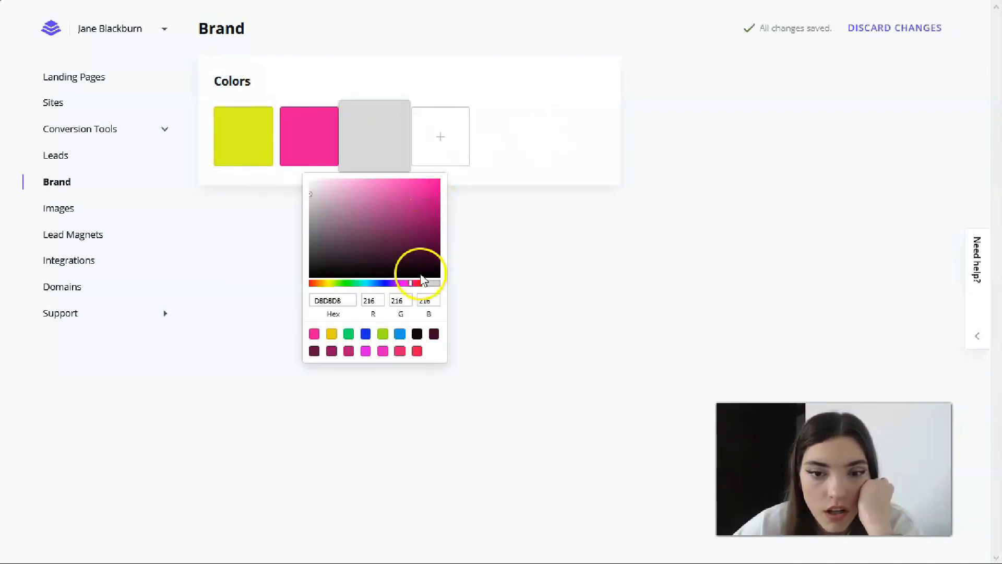
left_click(418, 283)
left_click(413, 283)
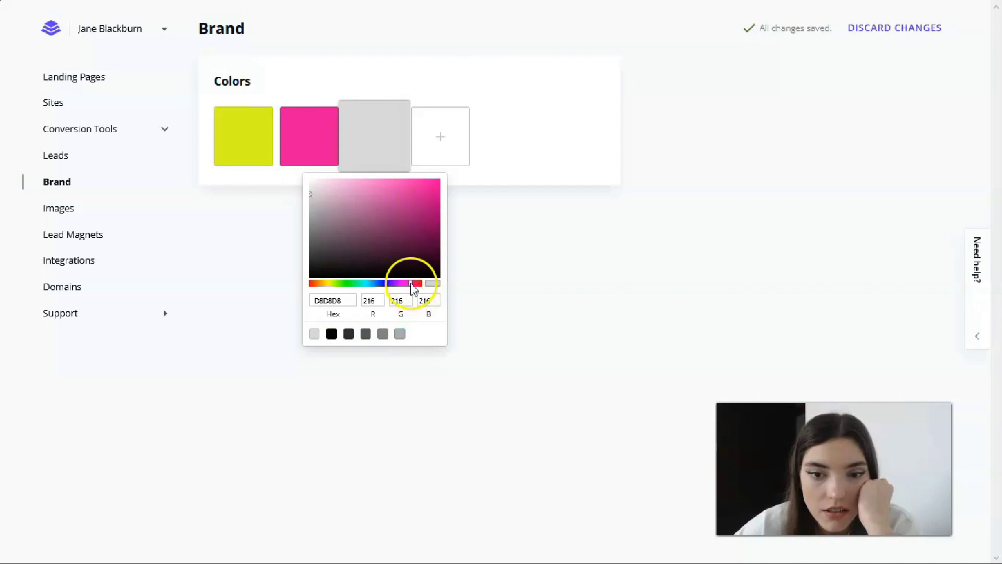
left_click(428, 195)
left_click(424, 278)
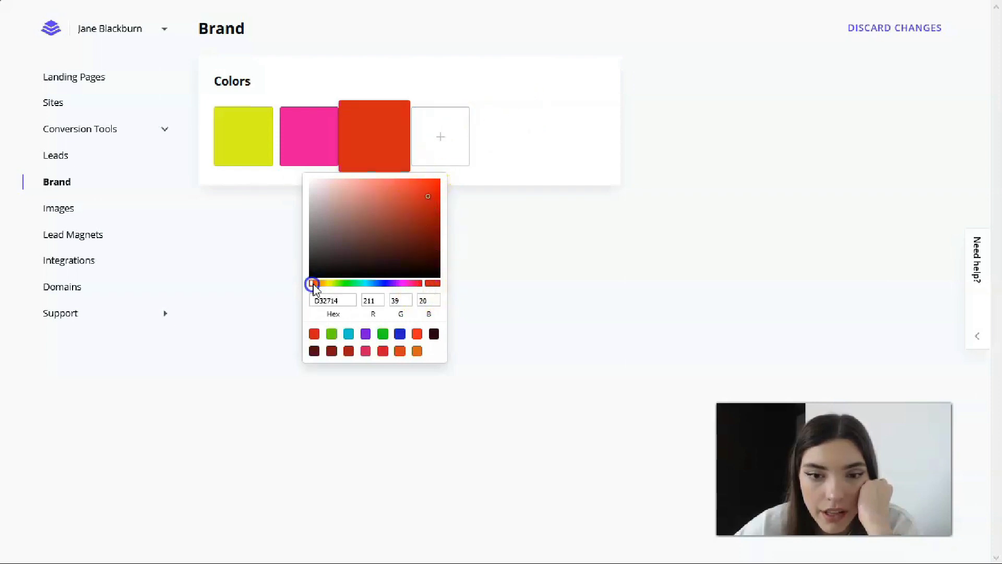
mouse_move(434, 198)
left_mouse_down()
mouse_move(434, 183)
mouse_move(436, 194)
left_mouse_up()
left_click(485, 176)
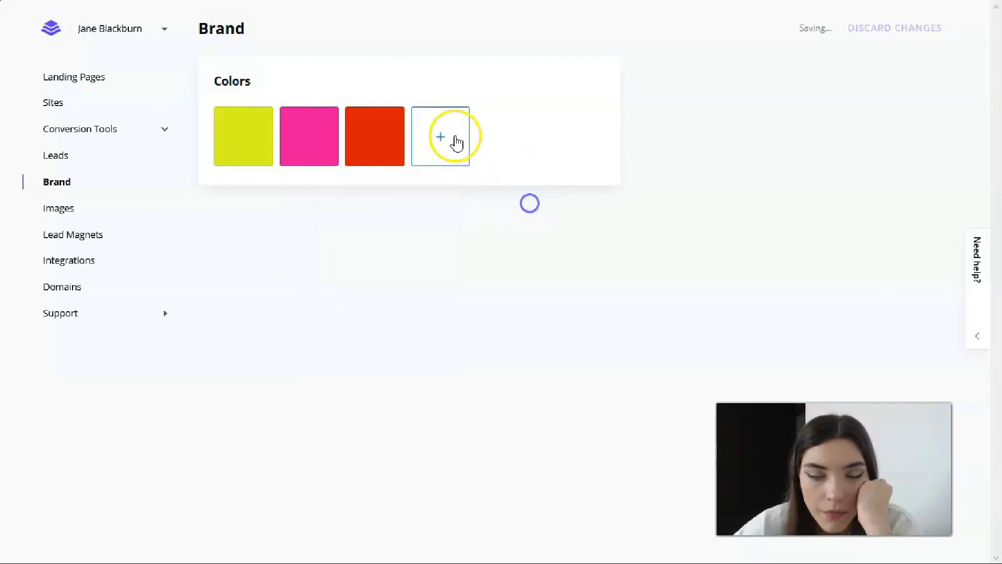
Add a pure red color to the brand colors as the fourth swatch.
left_click(453, 139)
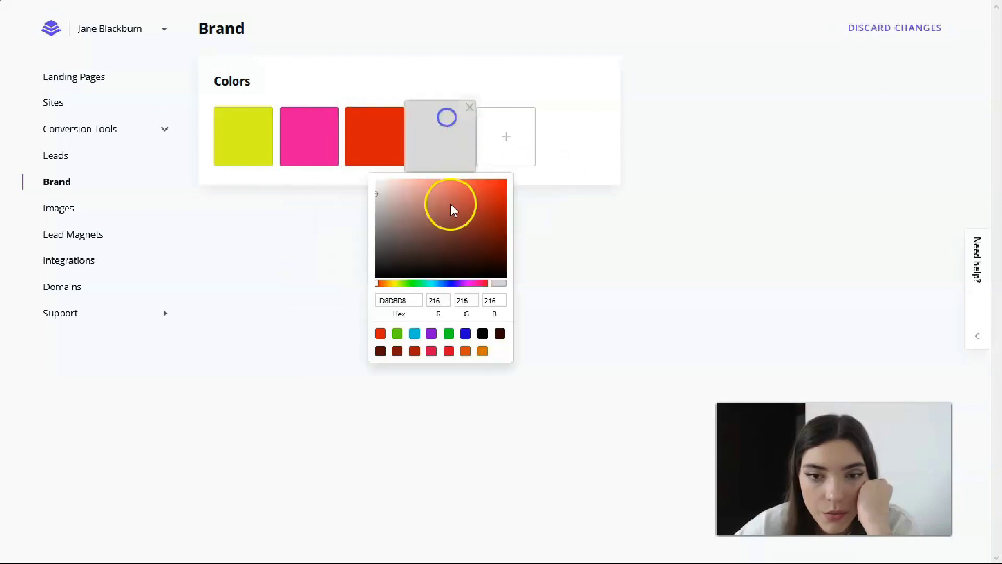
left_click(484, 283)
left_click(501, 198)
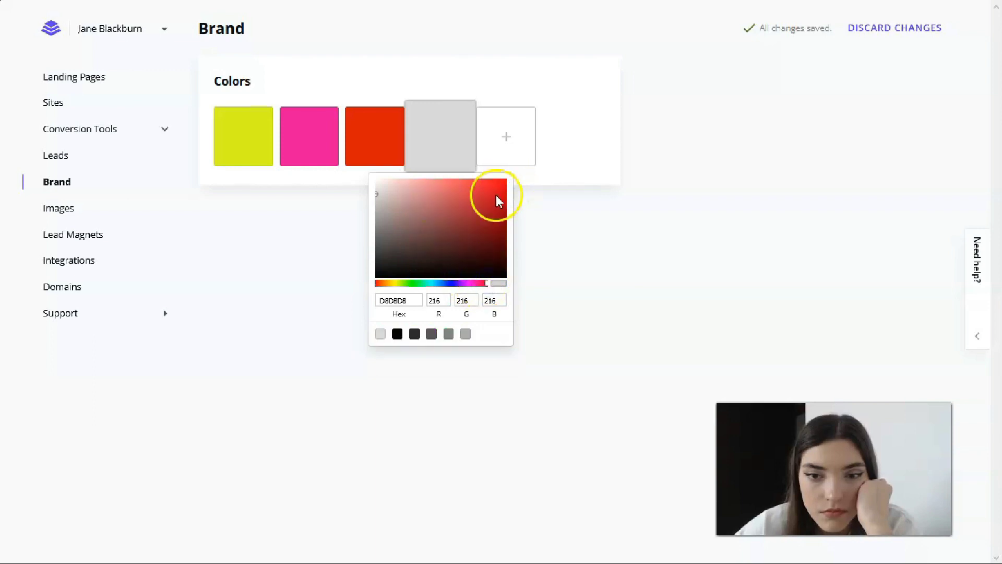
left_click(628, 163)
Add a muted blue color, 3D44A1, to the brand colors.
left_click(506, 133)
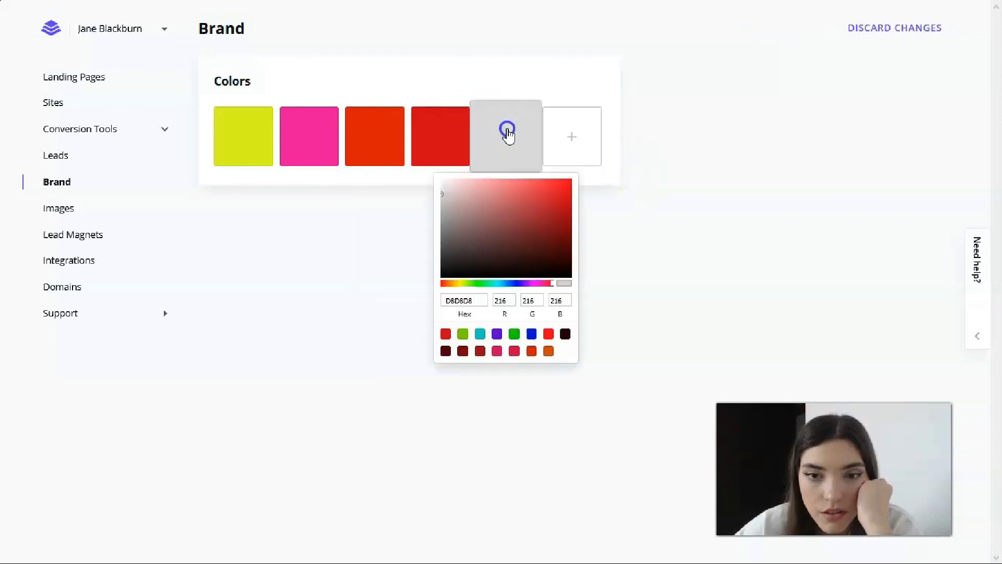
left_click(517, 284)
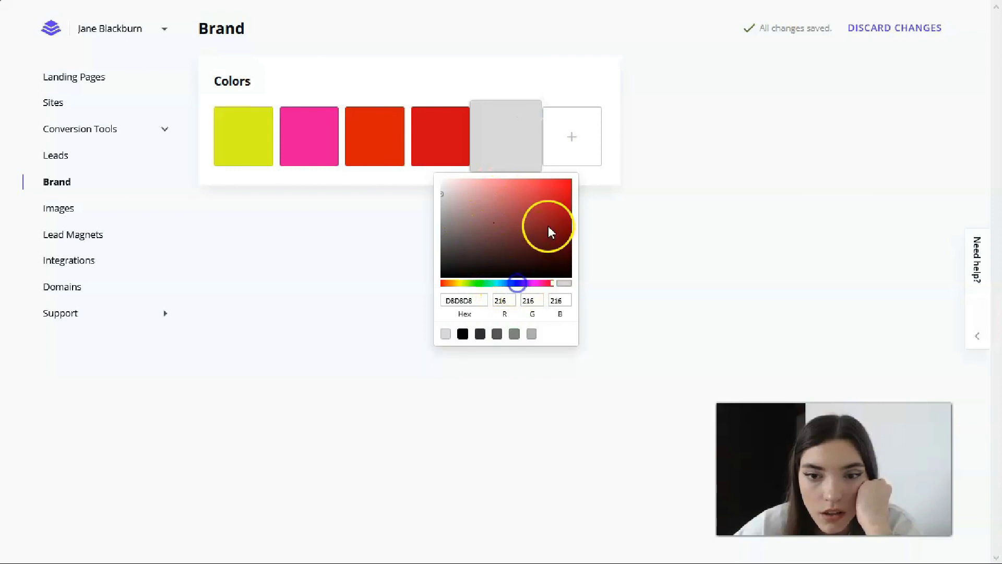
left_click(522, 215)
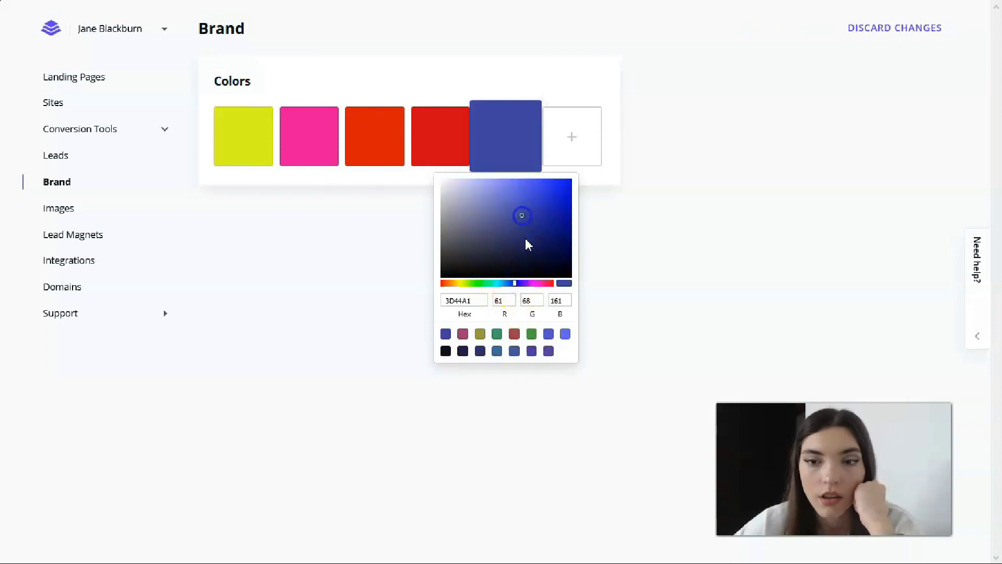
left_click(636, 187)
Add a very pale lavender color, E1E3F5, to the brand colors.
left_click(572, 137)
left_click(543, 212)
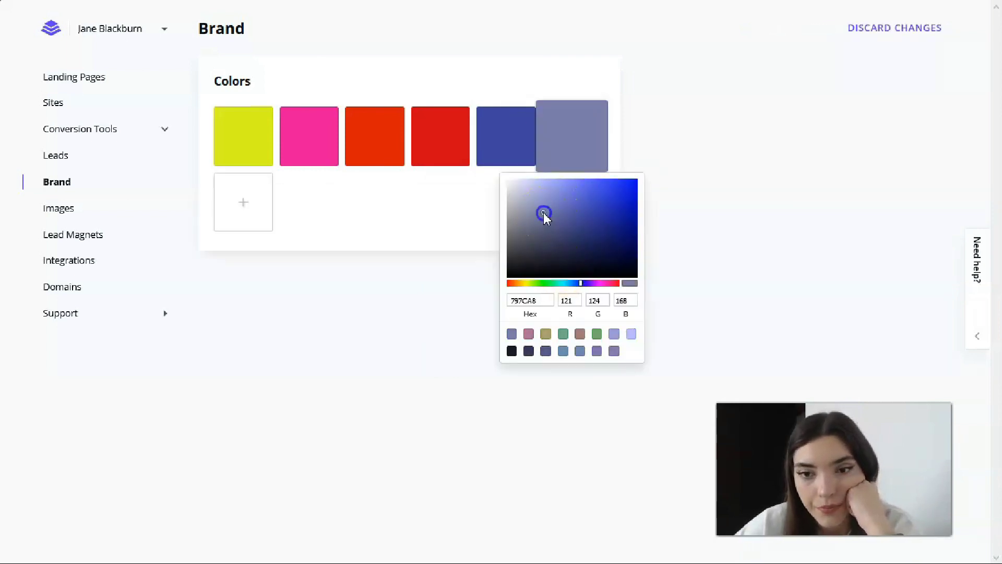
left_click(514, 184)
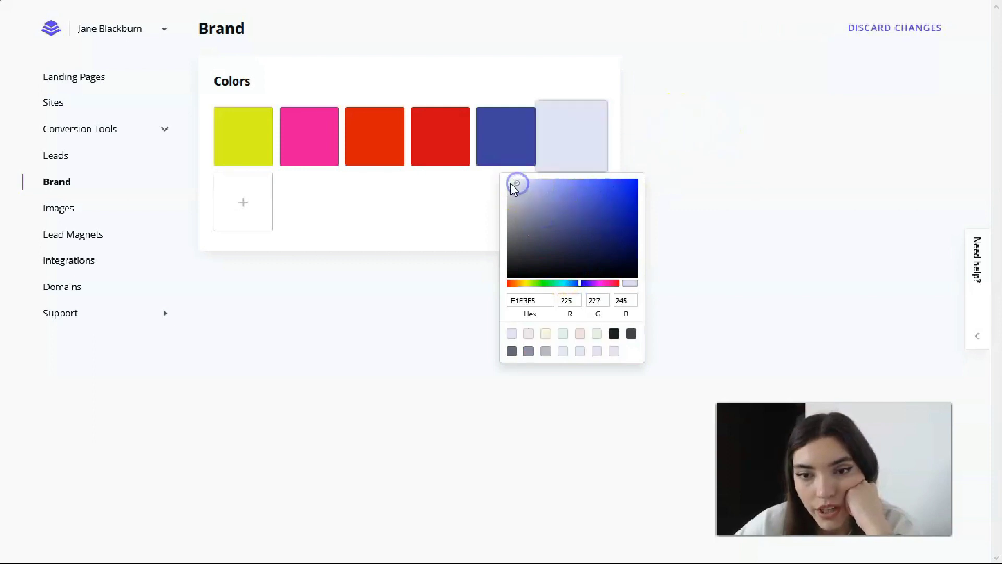
left_click(745, 89)
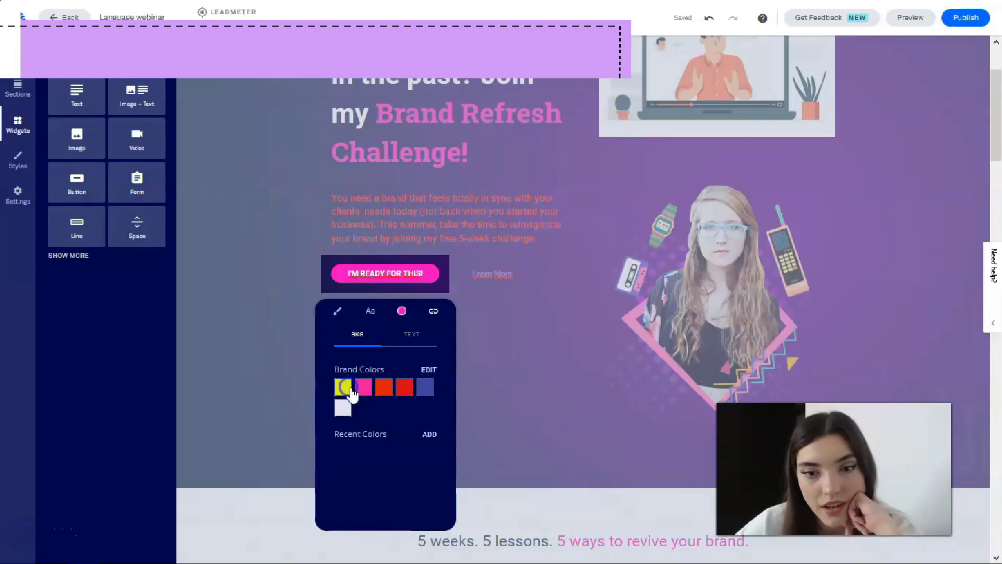
Try the yellow-green brand color and a custom near-black, 1F1F1F, as the background of the "I'M READY FOR THIS!" button.
left_click(343, 387)
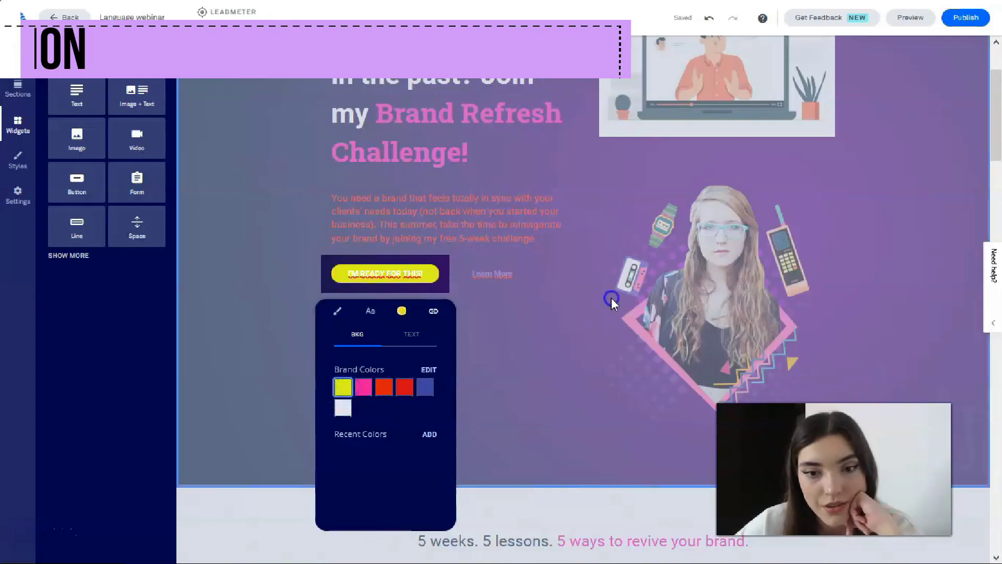
left_click(401, 279)
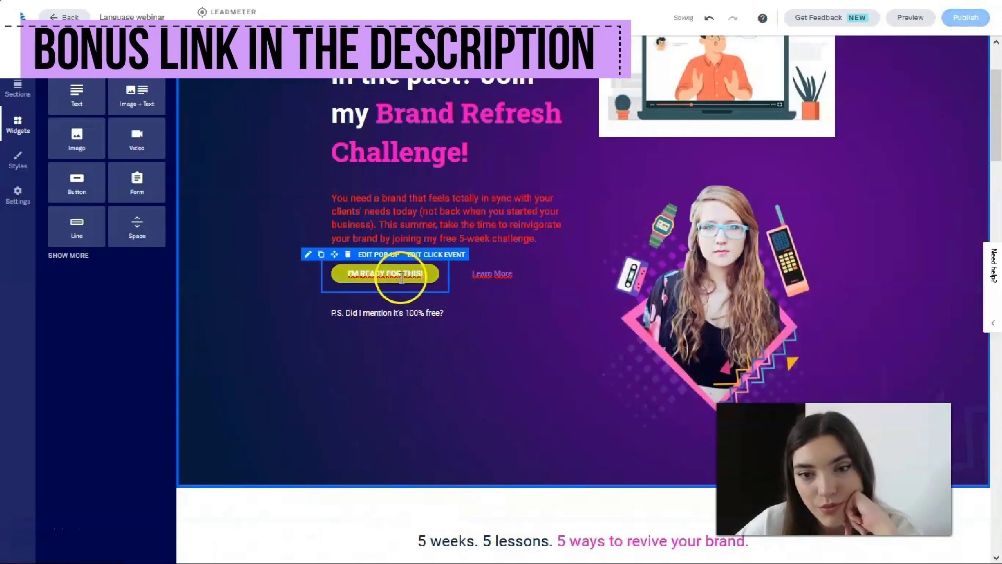
mouse_move(424, 272)
left_mouse_down()
mouse_move(385, 275)
mouse_move(439, 277)
left_mouse_up()
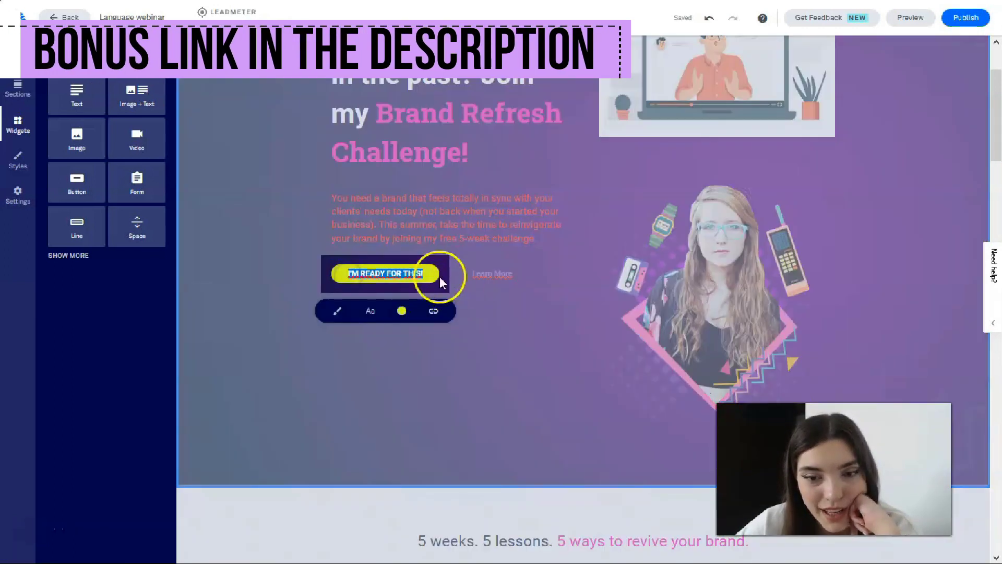
left_click(401, 312)
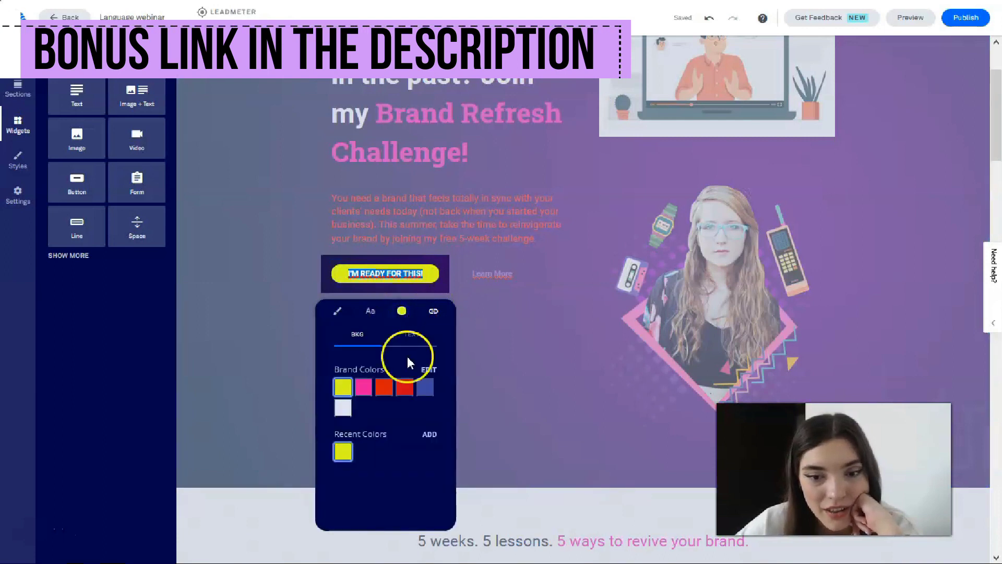
left_click(429, 435)
left_click_drag(365, 420, 332, 429)
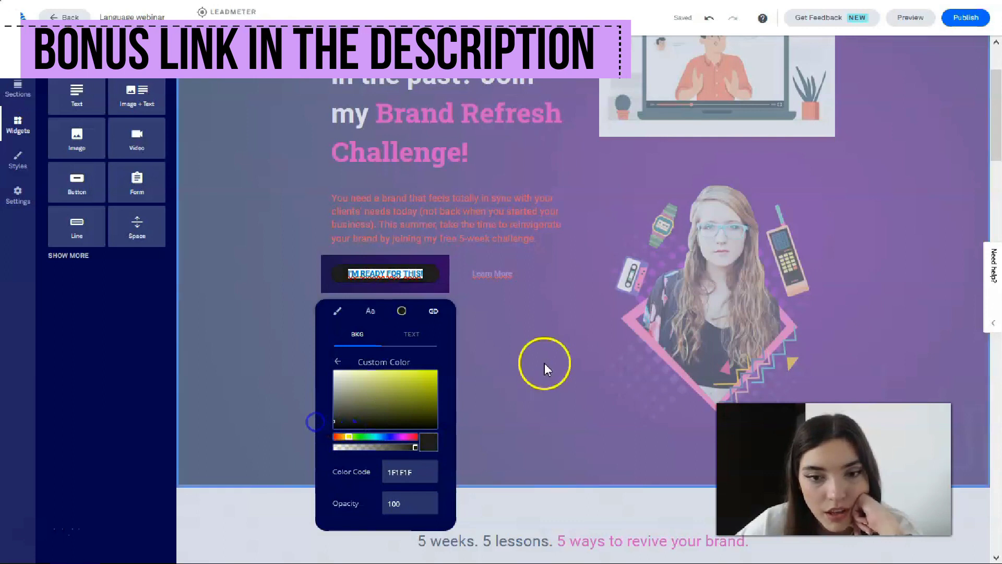
left_click(545, 363)
Set the "I'M READY FOR THIS!" button's background to the yellow-green brand color.
left_click(424, 273)
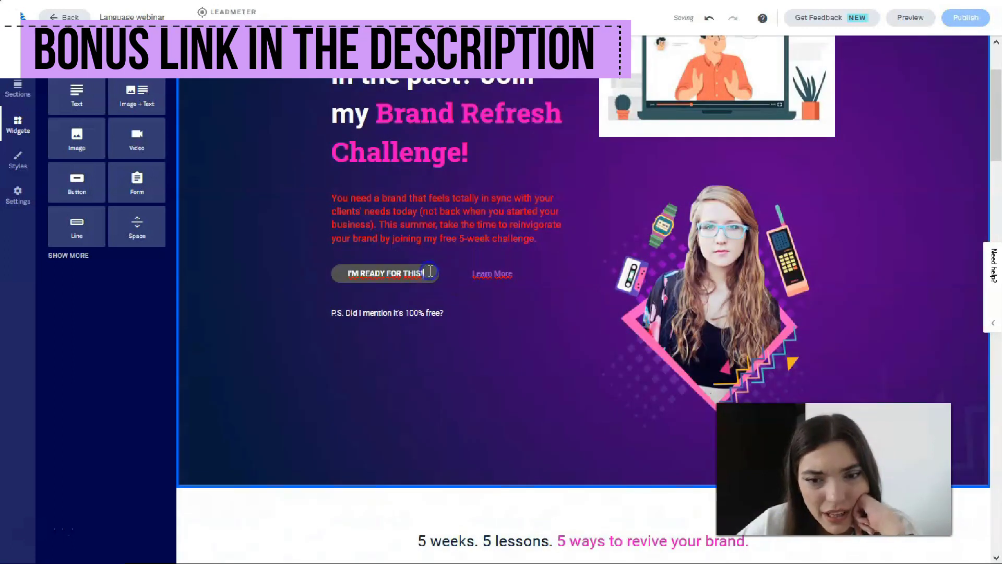
left_click(401, 312)
left_click(343, 387)
left_click(549, 308)
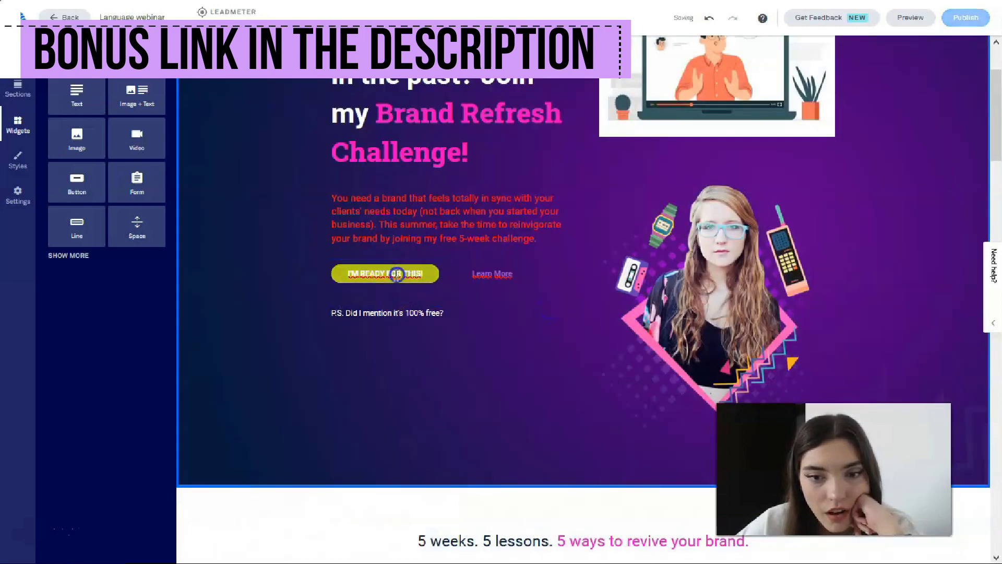
Set the "I'M READY FOR THIS!" button text to size 5 and spacing 5.
left_click(397, 282)
left_click_drag(349, 272, 435, 273)
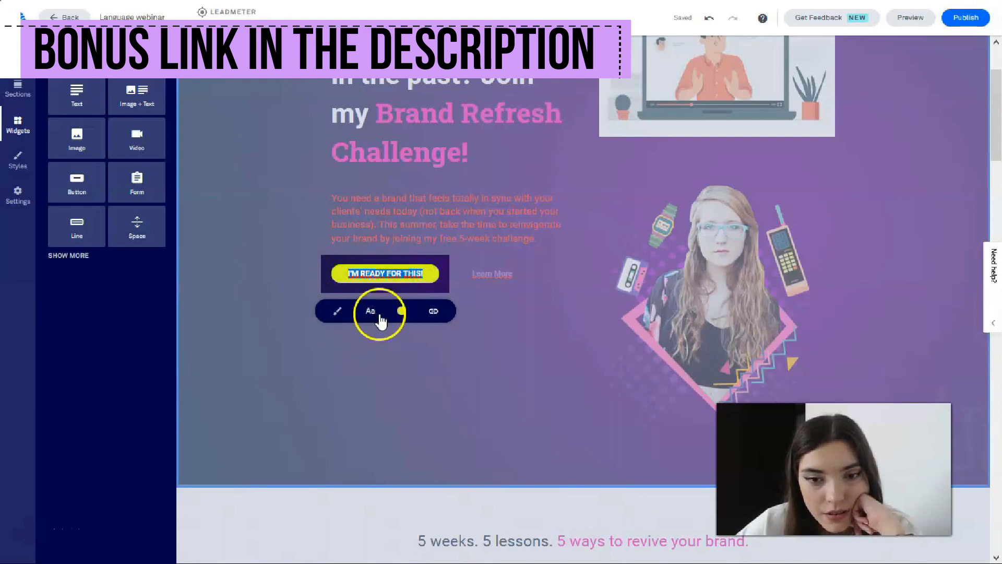
left_click(371, 312)
left_click(381, 334)
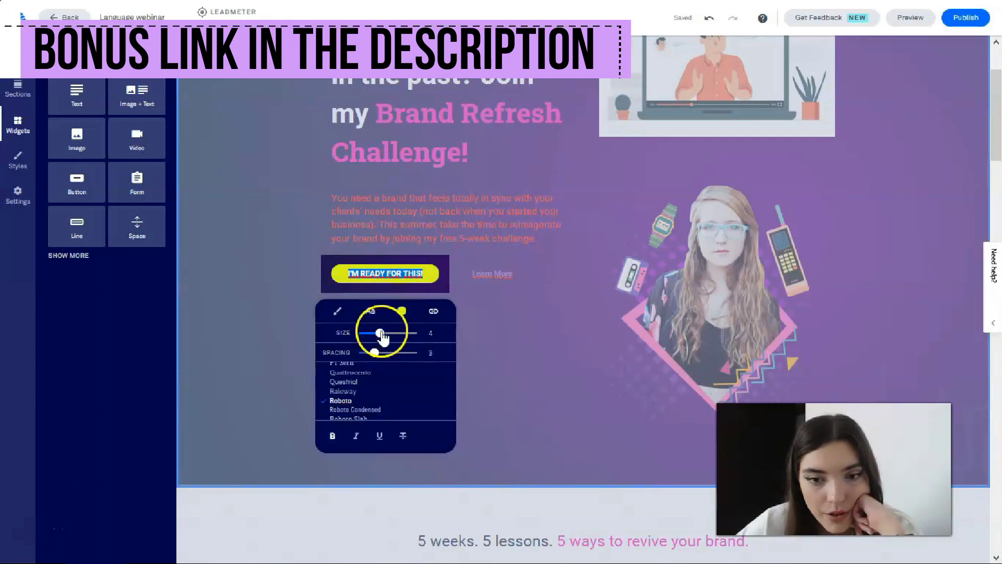
mouse_move(379, 337)
left_mouse_down()
mouse_move(370, 355)
mouse_move(385, 355)
mouse_move(387, 338)
left_mouse_up()
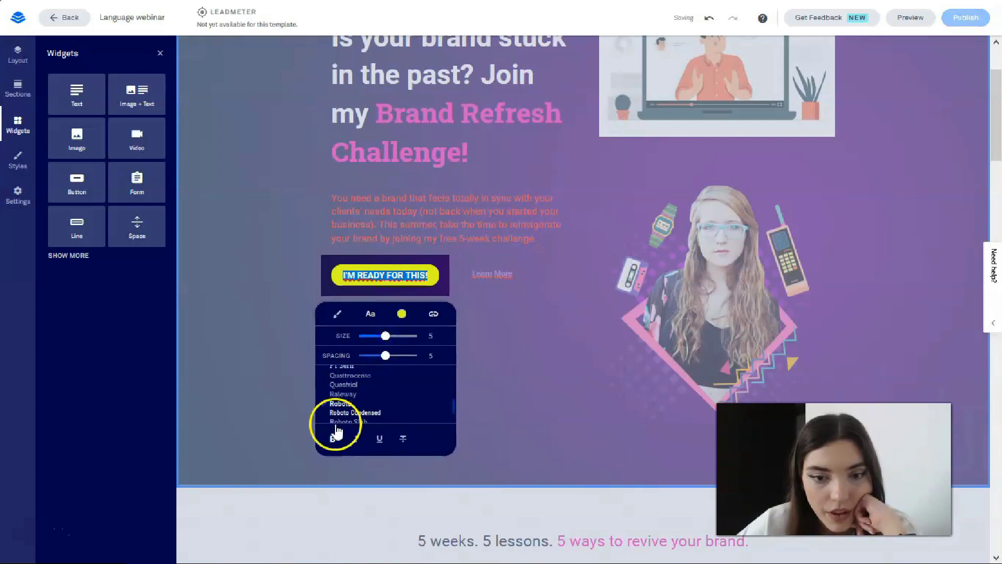
Change the "I'M READY FOR THIS!" button's background to the pure red brand color.
left_click(398, 314)
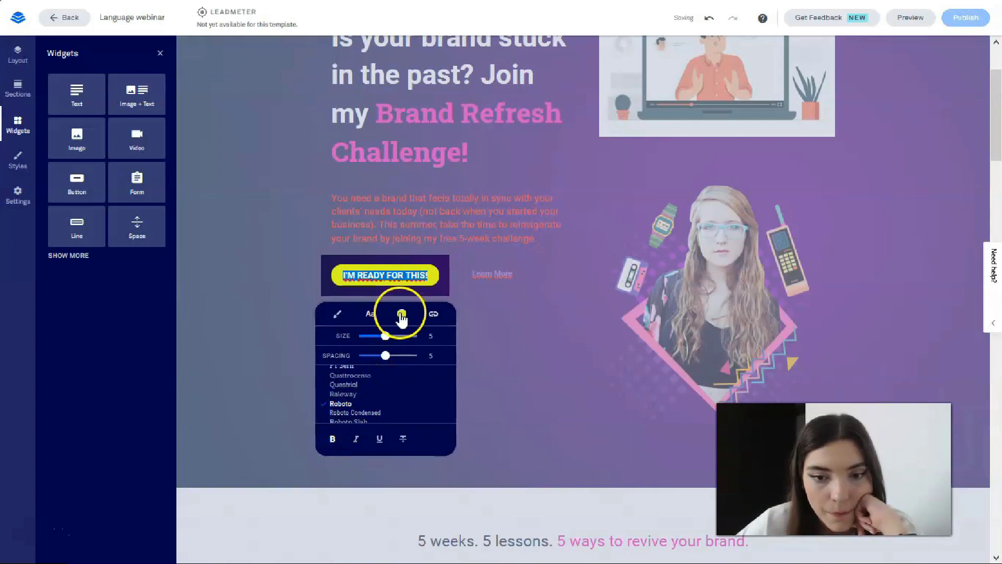
left_click(404, 390)
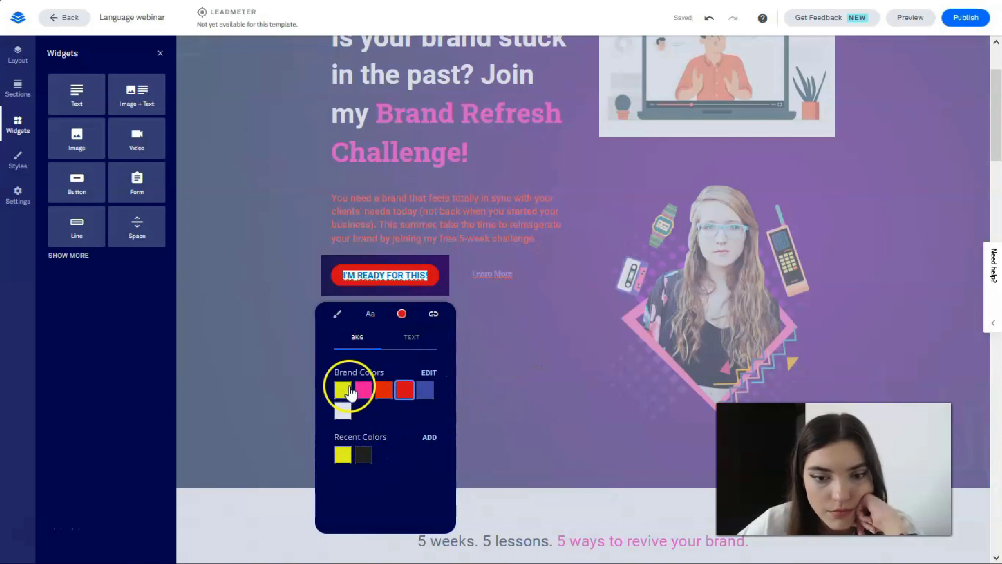
left_click(490, 408)
Give the "I'M READY FOR THIS!" button the yellow-green brand background and the near-black recent color for its text.
left_click(434, 274)
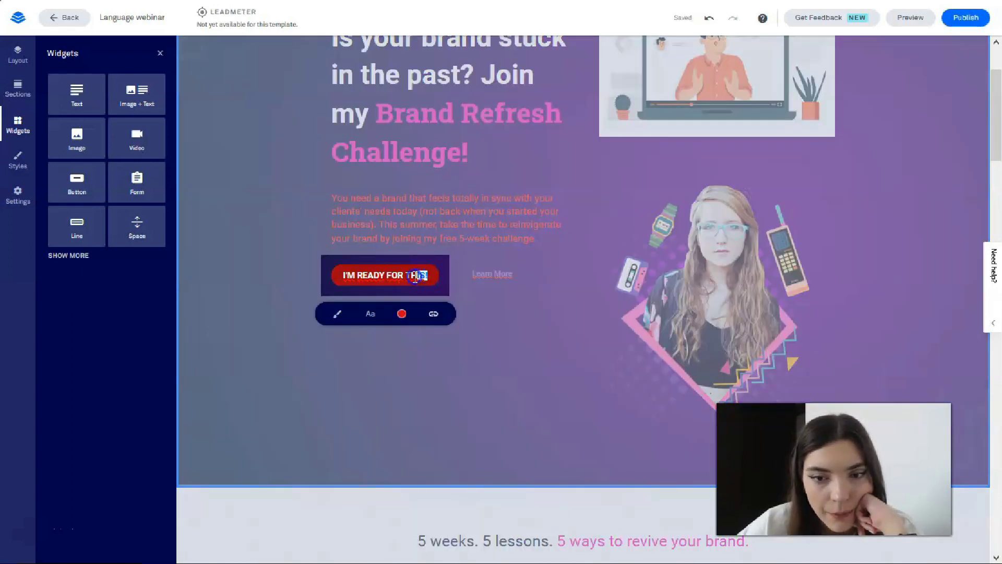
left_click(401, 313)
left_click(344, 391)
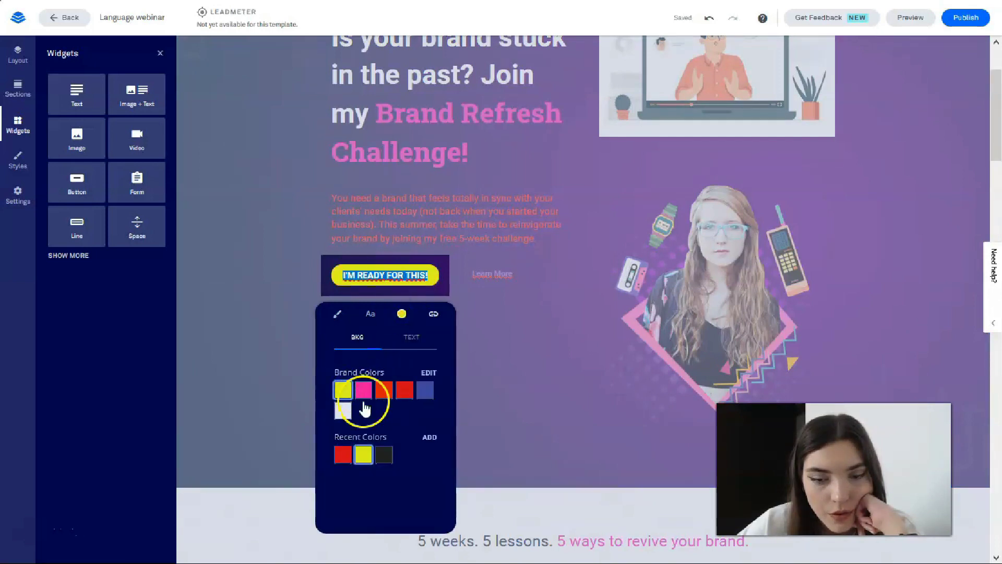
left_click(415, 335)
left_click(383, 454)
left_click(485, 365)
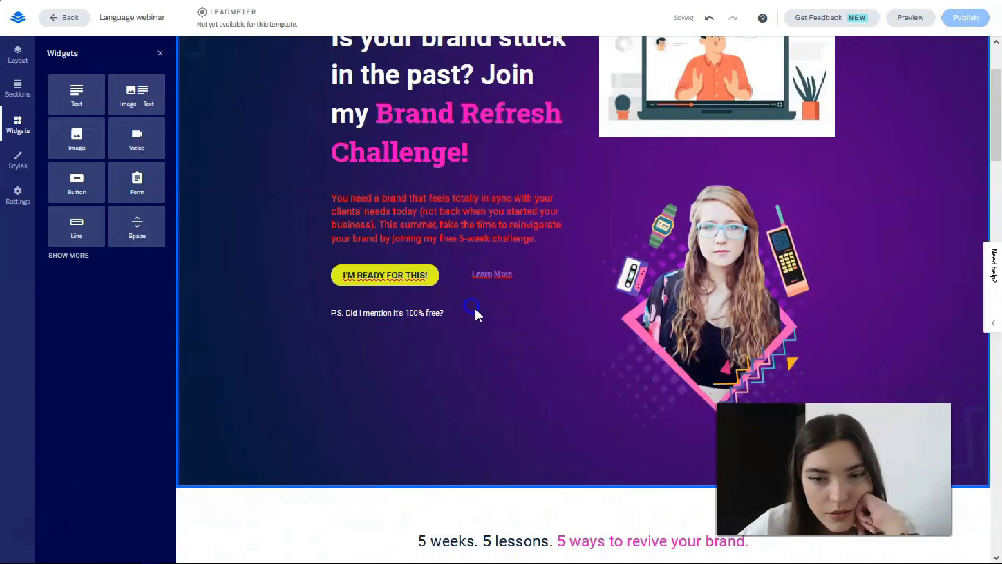
left_click(473, 306)
left_click(628, 205)
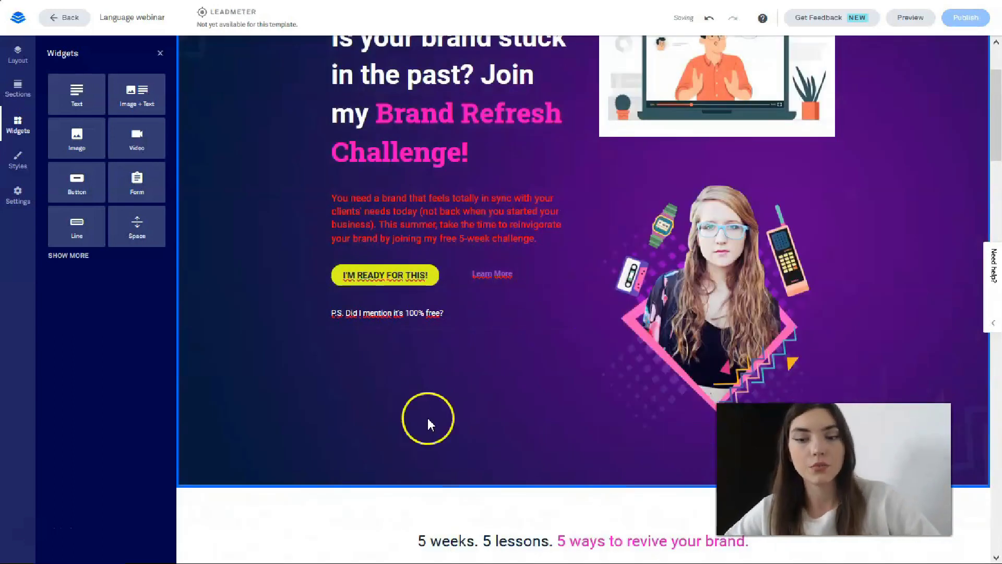
Set the "Learn More" button's background to the yellow-green brand color.
scroll(515, 414, "up", 2)
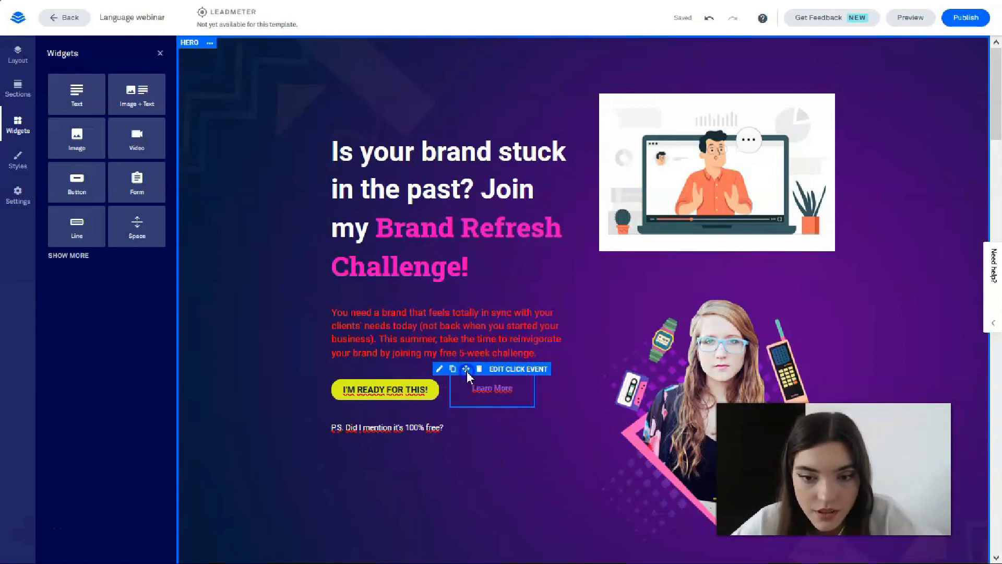
left_click(490, 392)
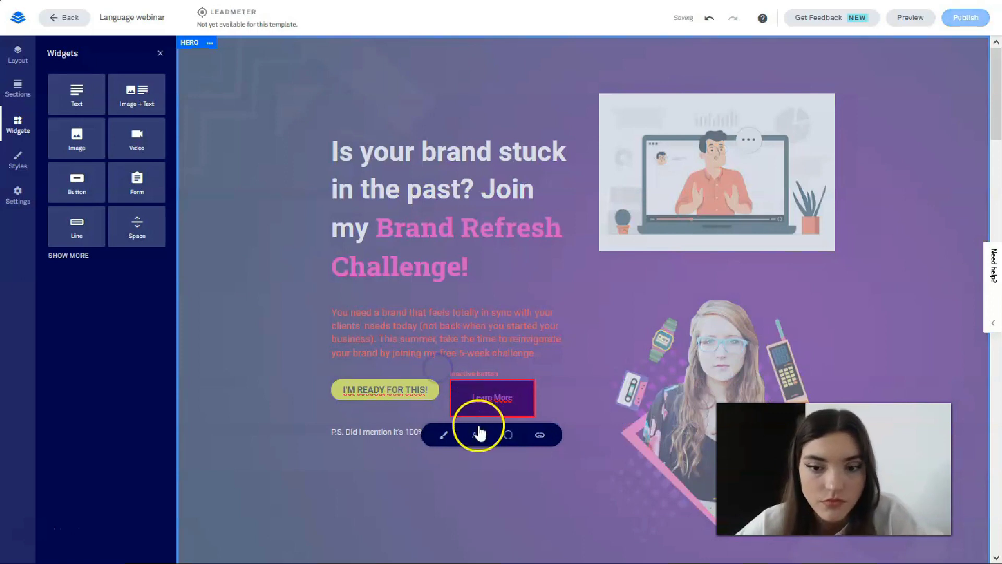
left_click(508, 436)
left_click(449, 408)
left_click(389, 412)
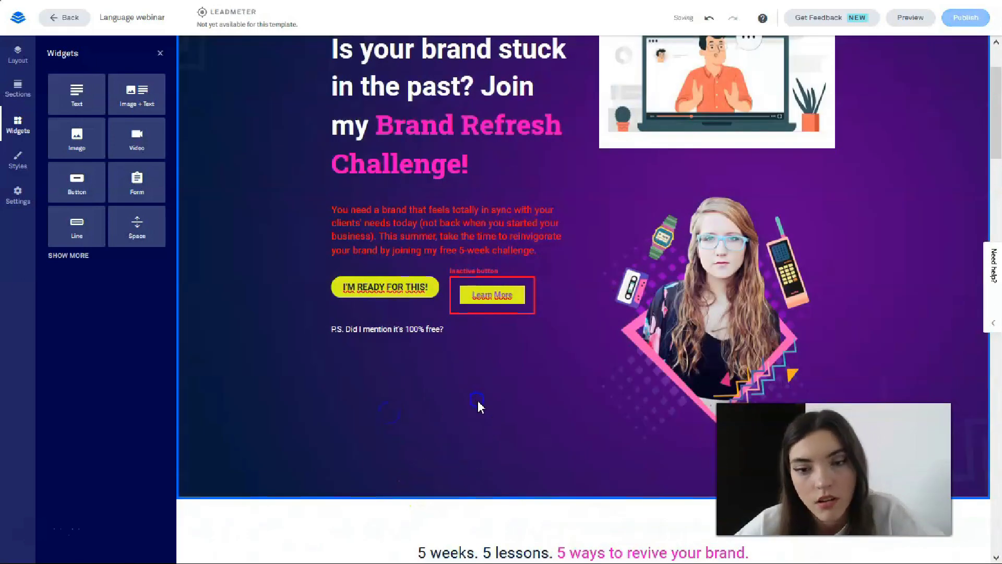
Change the "Learn More" button's background to the pale lavender brand color.
mouse_move(474, 292)
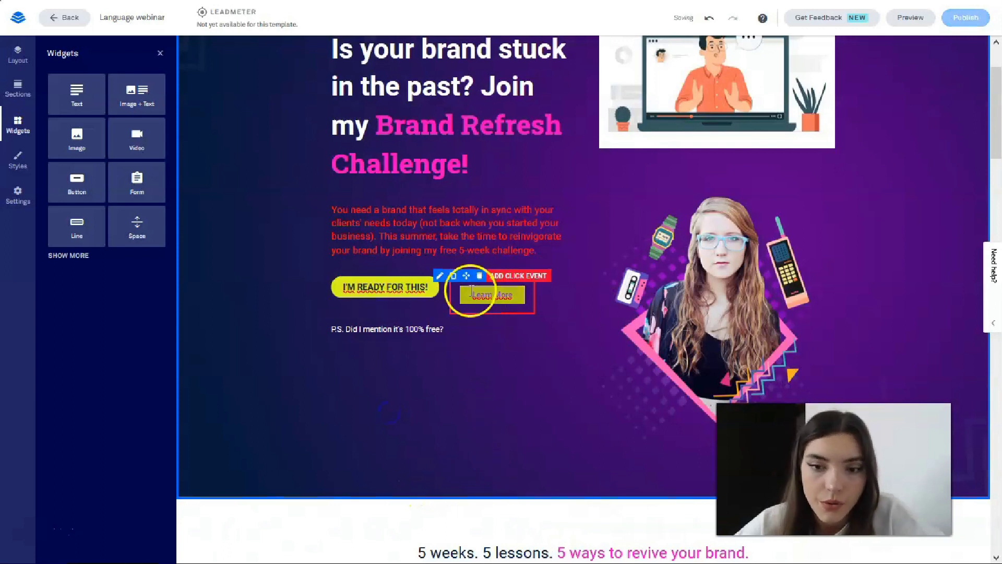
left_click(440, 275)
left_click(508, 331)
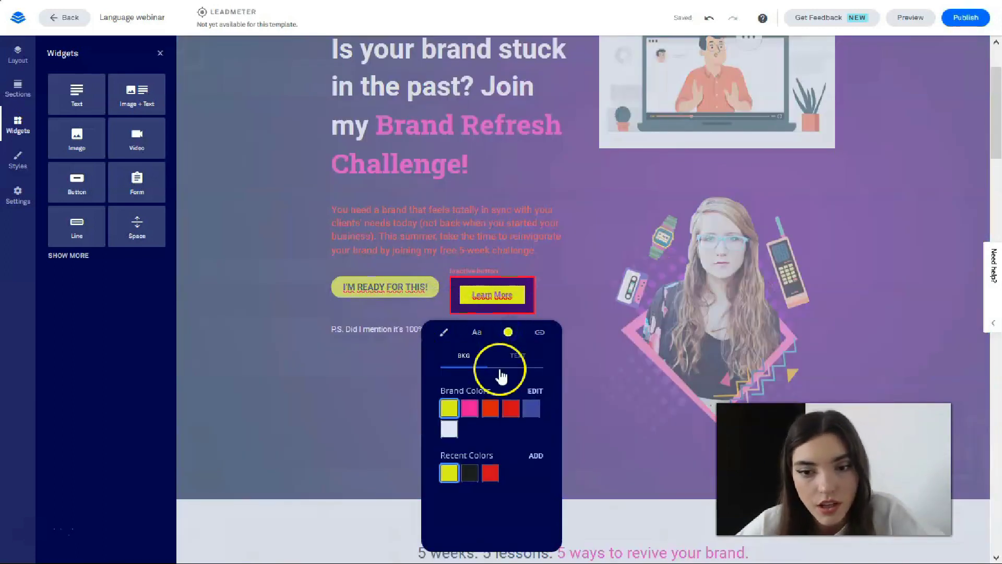
left_click(449, 428)
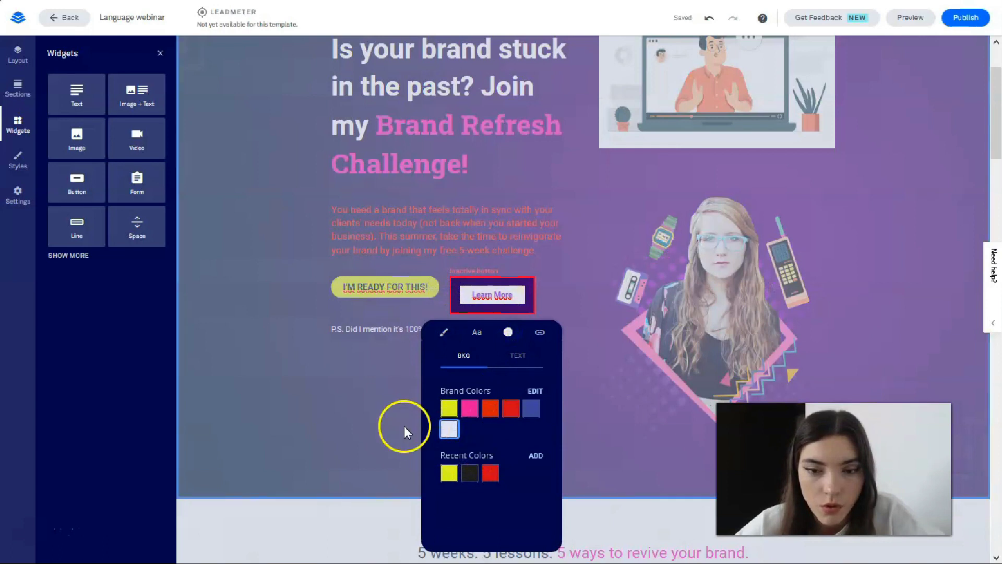
Try the hot pink brand color on the "Learn More" button's background and switch it to the blue brand color.
left_click(507, 332)
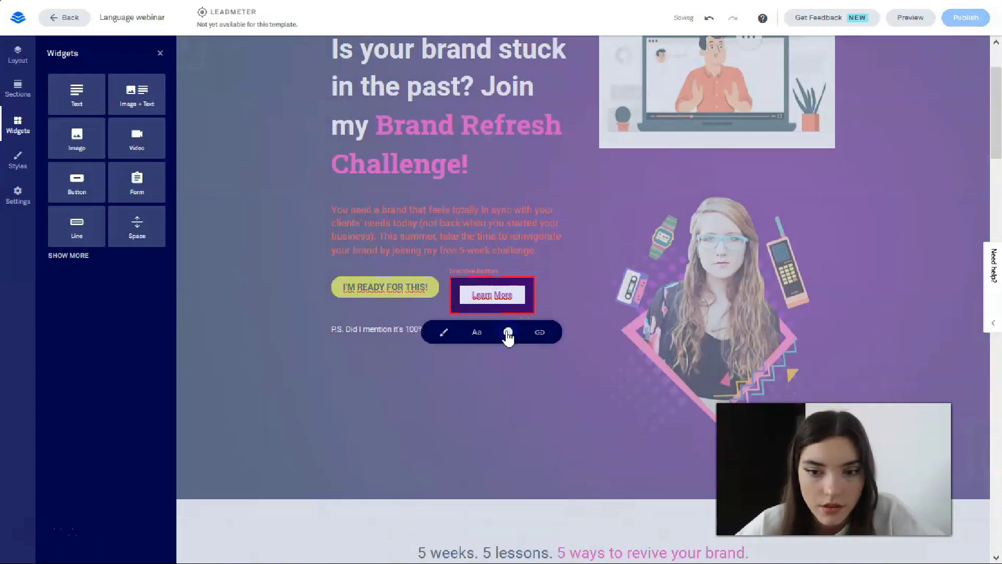
left_click(507, 332)
left_click(469, 408)
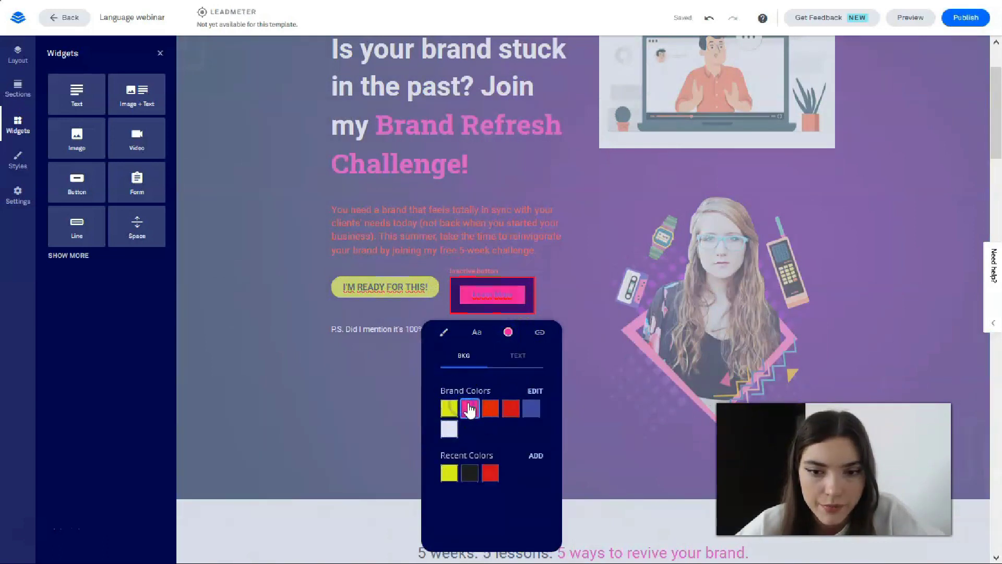
left_click(531, 408)
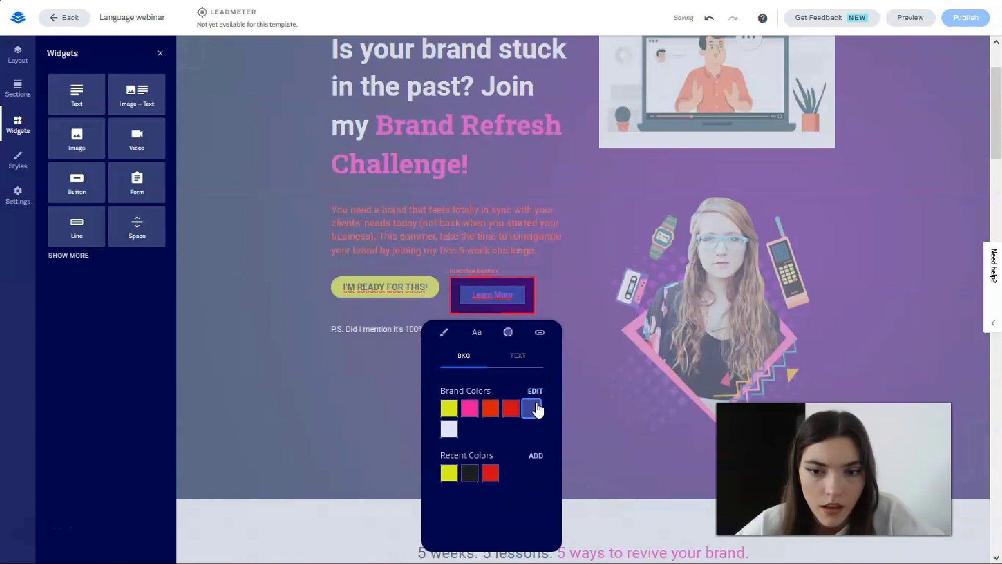
left_click(527, 355)
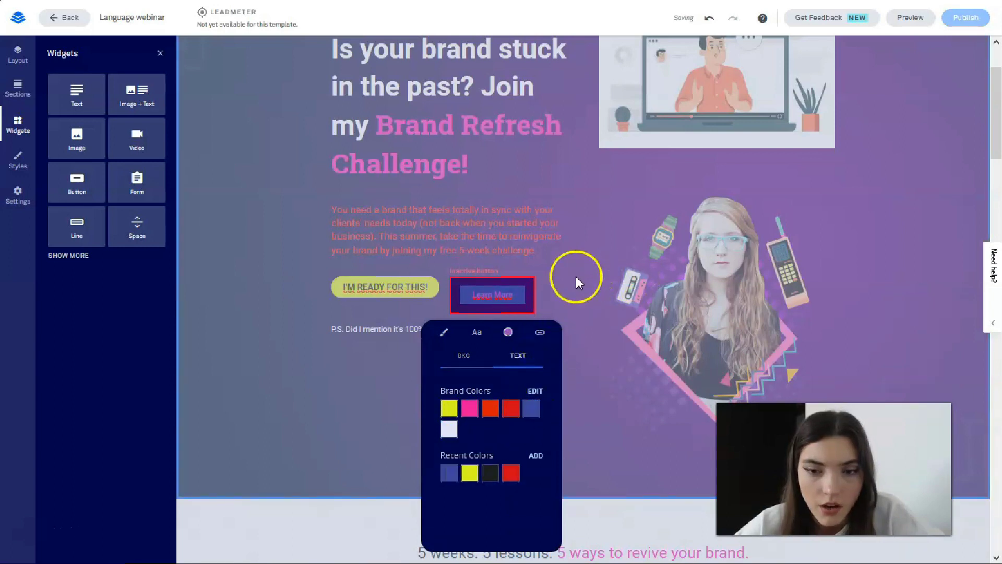
left_click(575, 282)
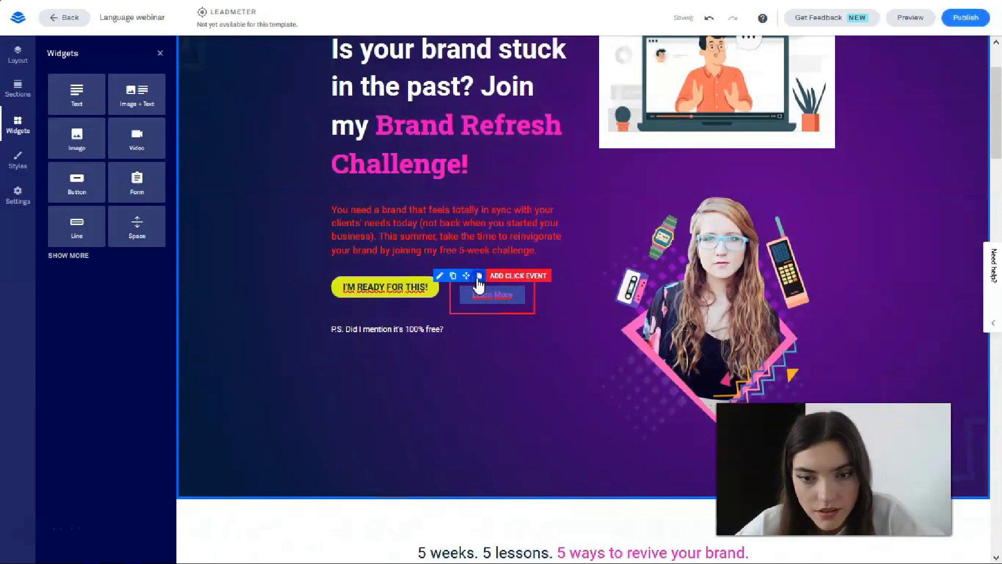
Delete the "Learn More" button from the hero section.
left_click(479, 276)
left_click(367, 345)
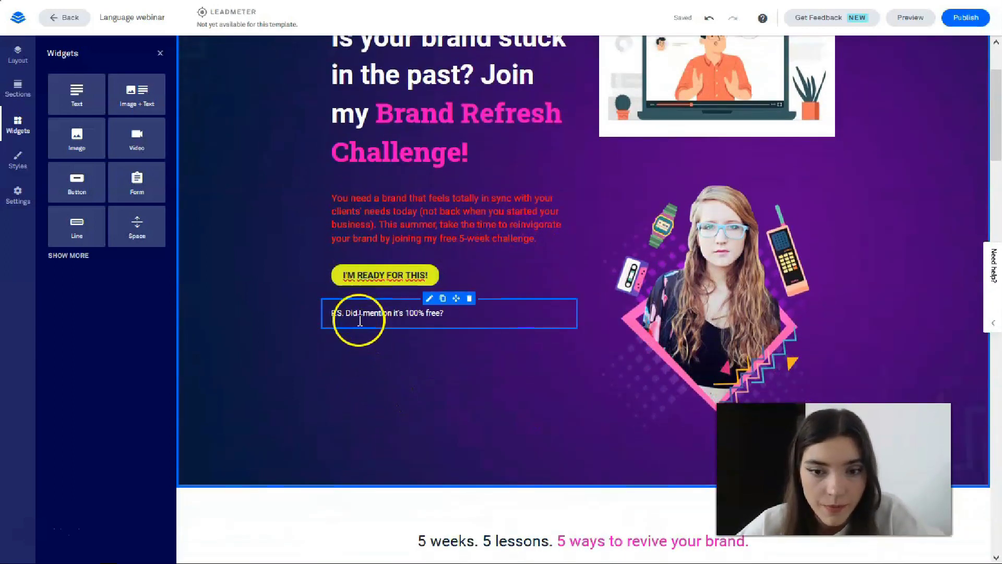
left_click(420, 424)
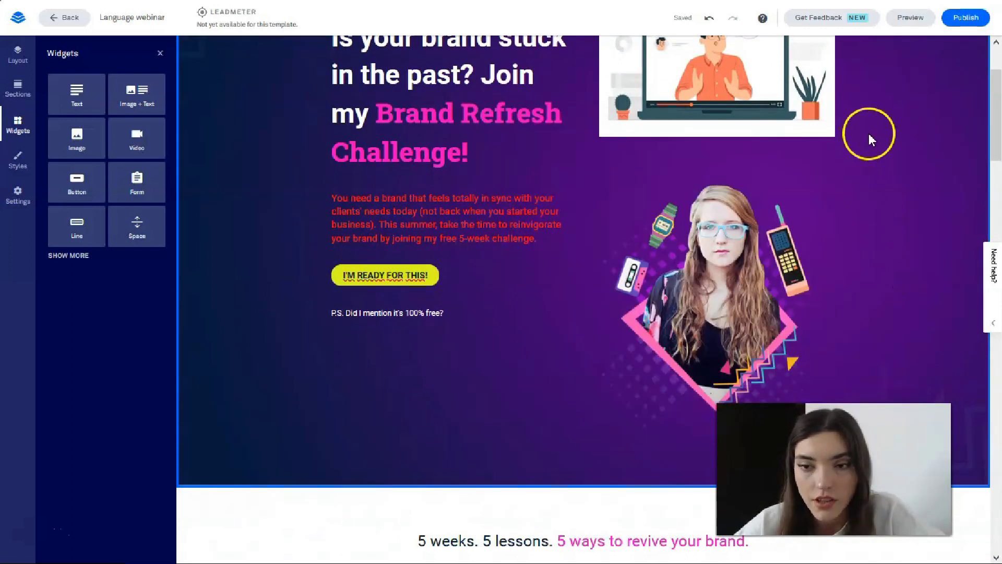
scroll(897, 256, "up", 2)
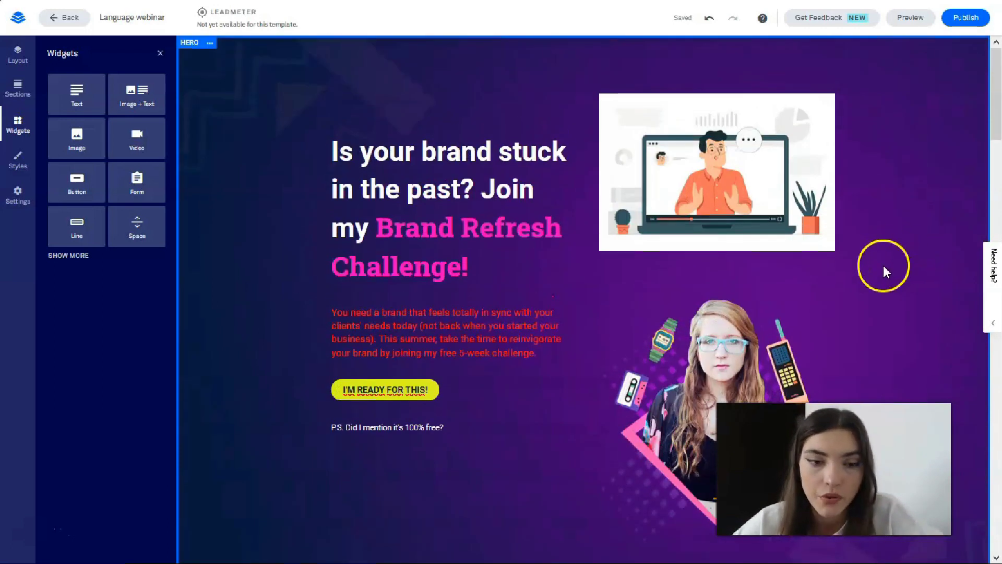
scroll(882, 271, "down", 2)
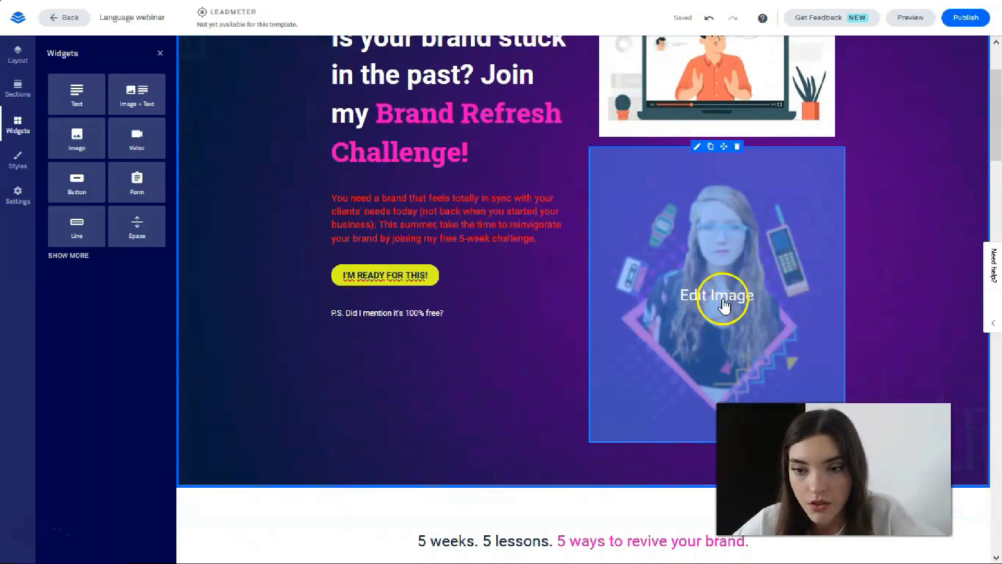
Open the image chooser for the hero's lower picture of the long-haired woman with glasses.
left_click(735, 293)
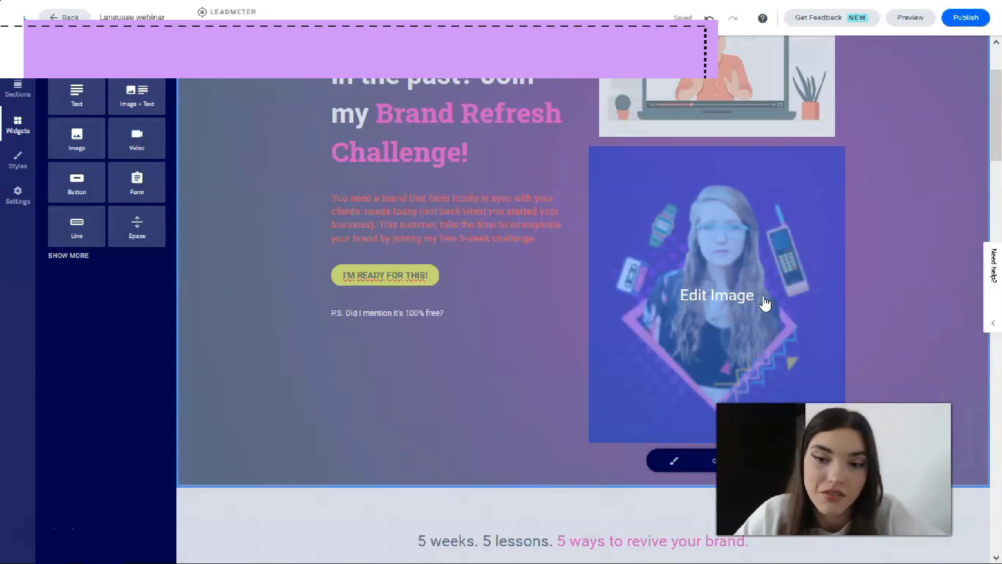
scroll(757, 294, "down", 4)
left_click(729, 280)
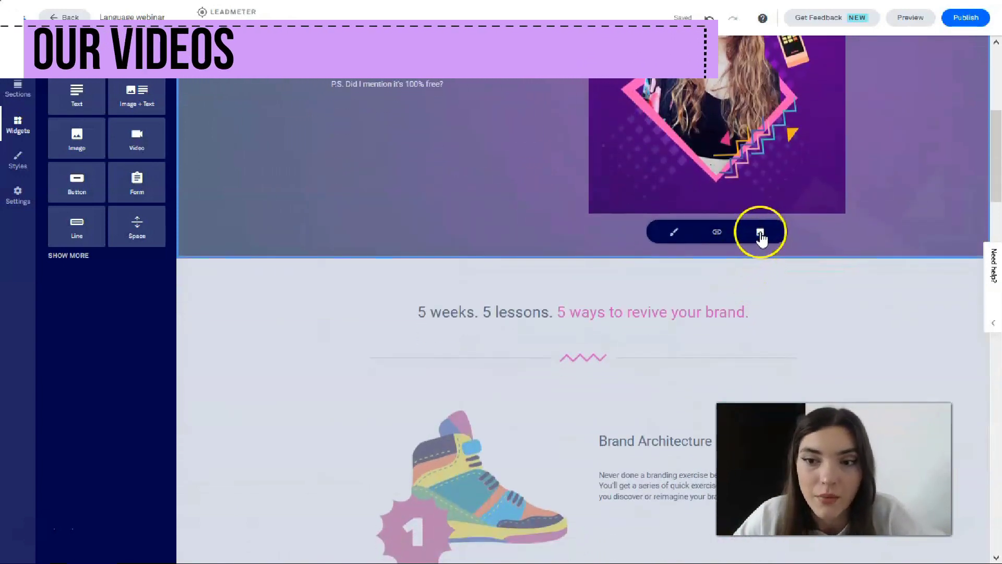
left_click(757, 236)
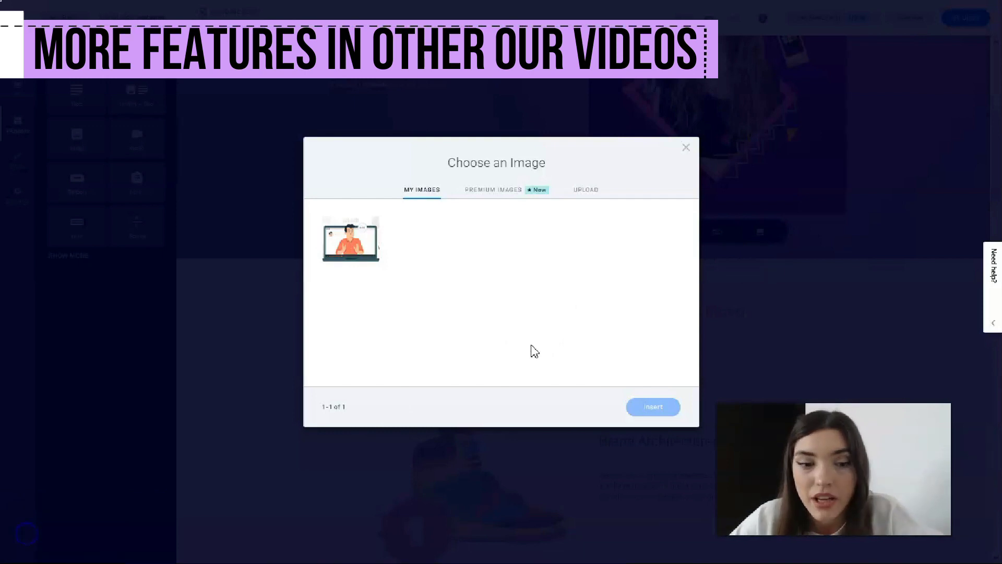
Browse the premium stock images and preview the photo of the bearded man in blue, checking its purchase details.
left_click(494, 196)
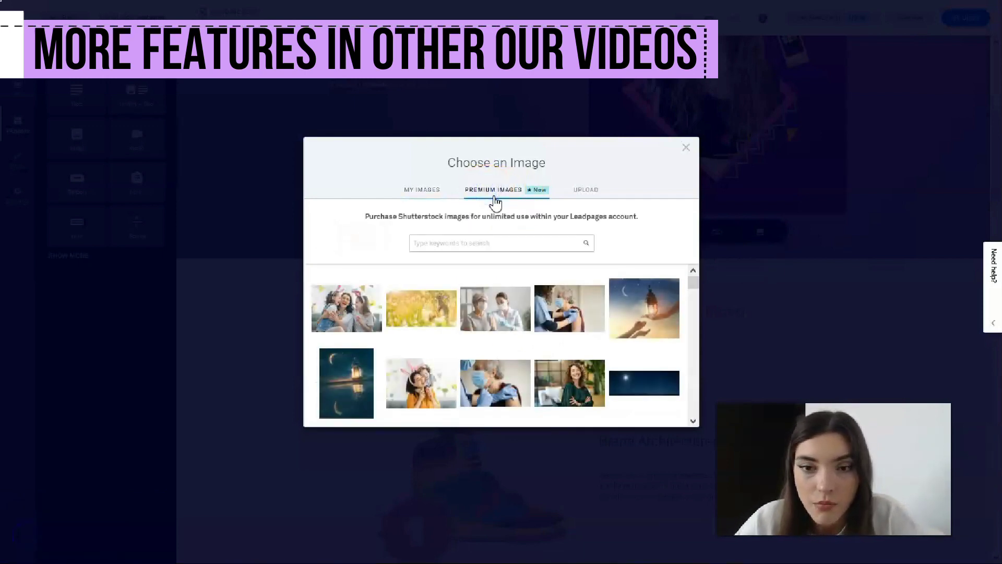
scroll(537, 295, "down", 8)
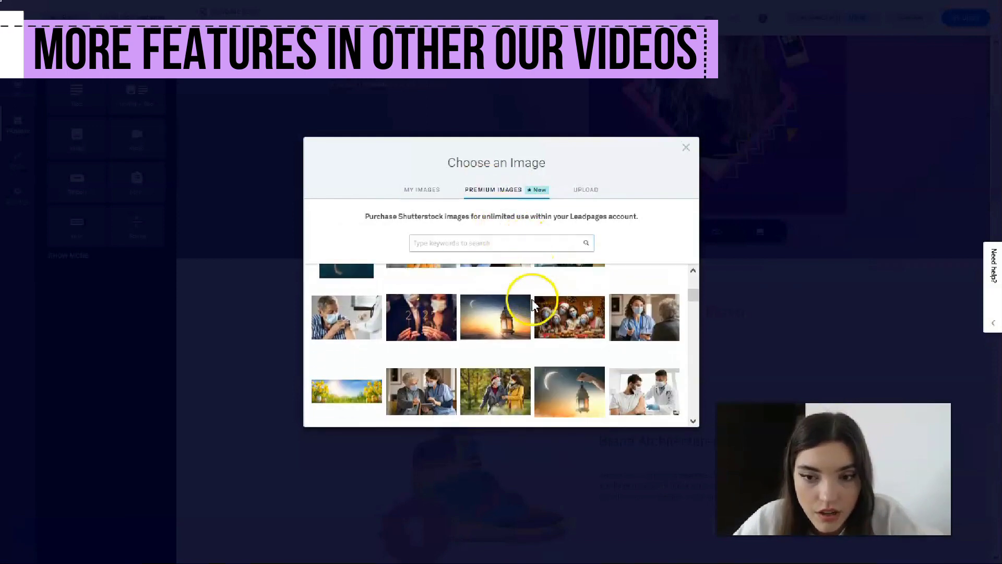
scroll(536, 306, "down", 5)
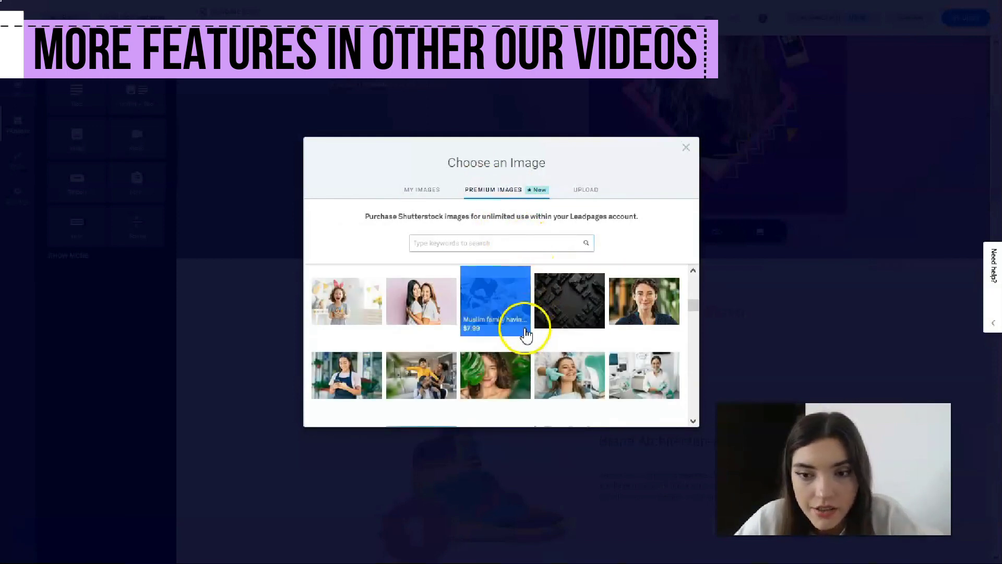
scroll(403, 331, "down", 1)
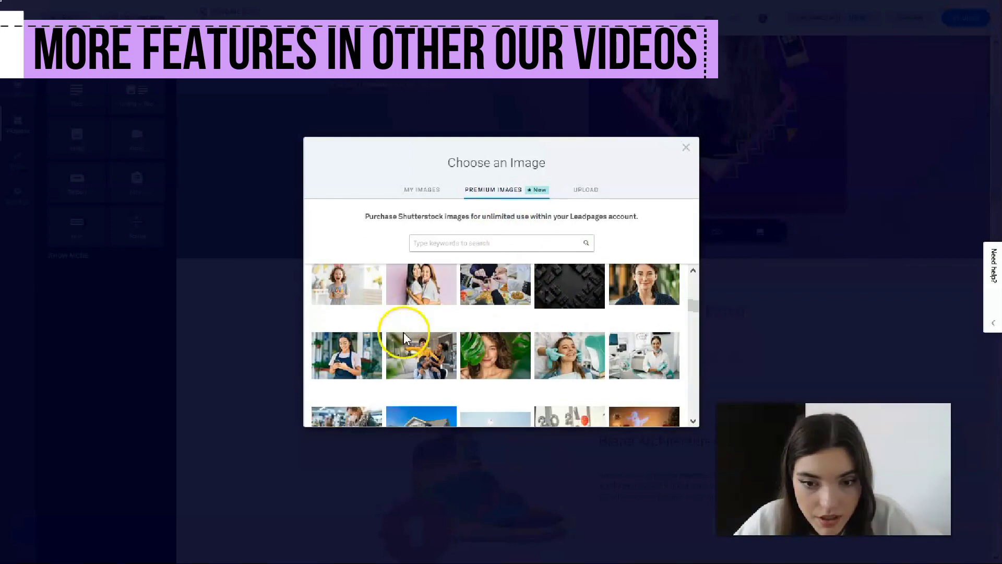
scroll(406, 338, "down", 3)
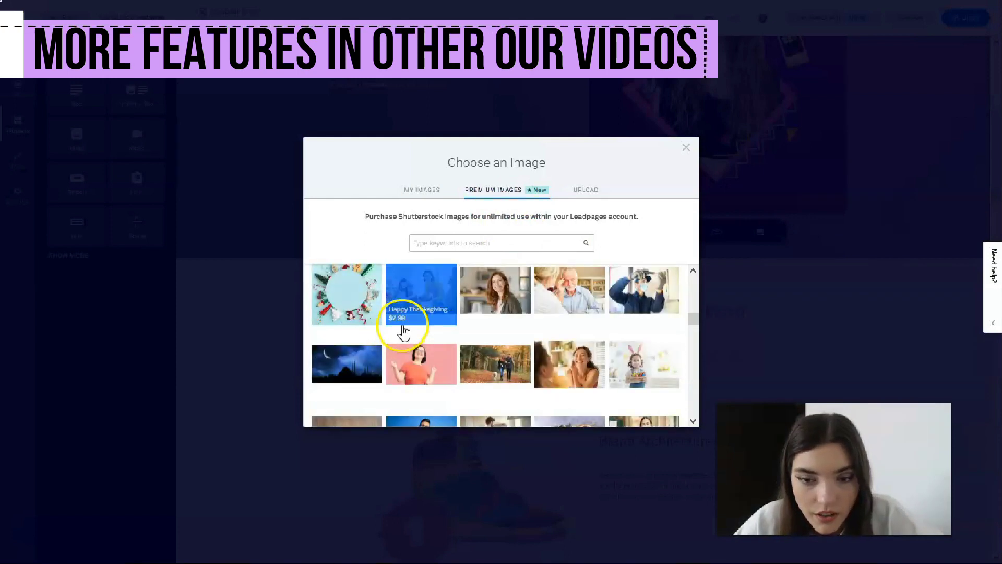
scroll(458, 324, "down", 3)
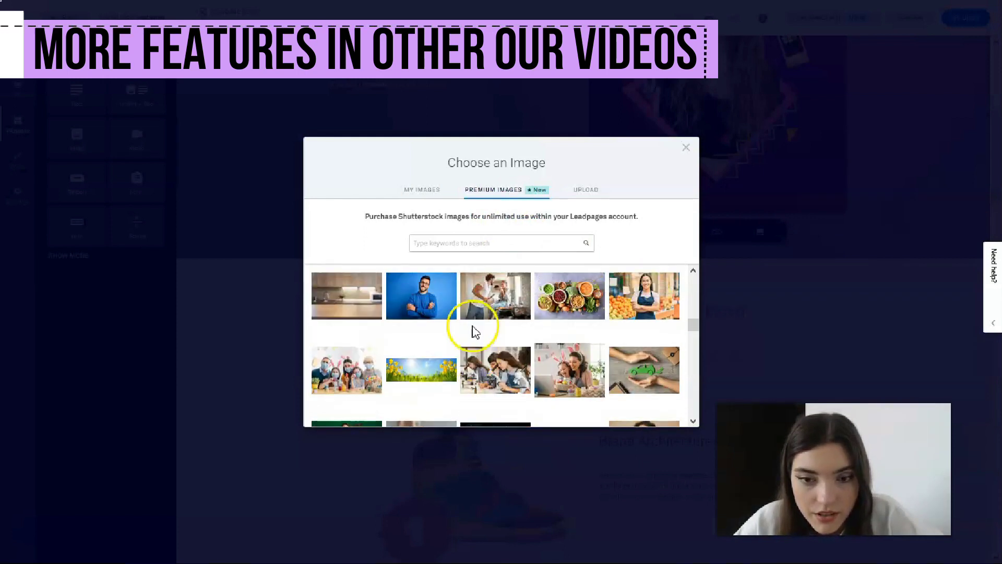
scroll(470, 334, "down", 3)
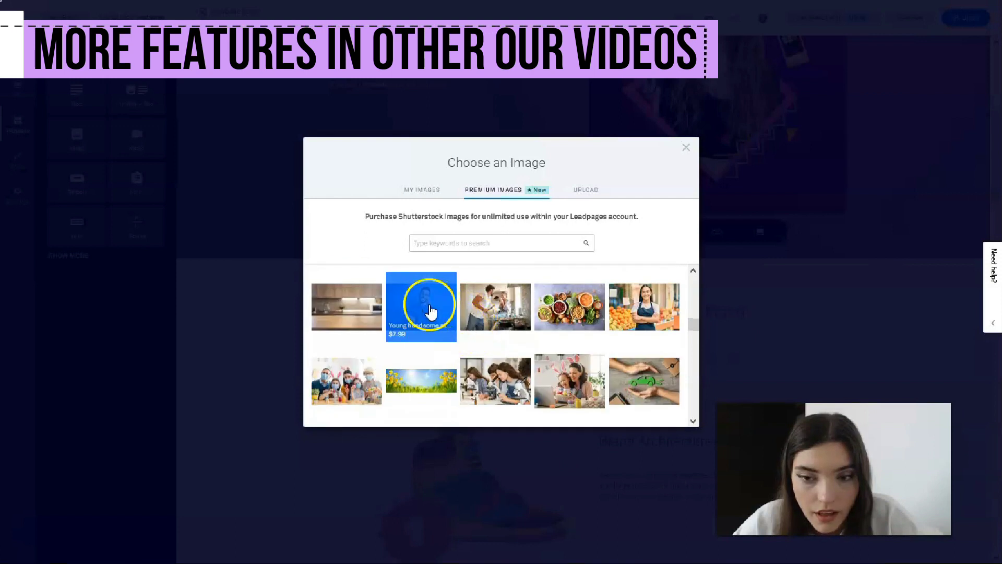
left_click(432, 312)
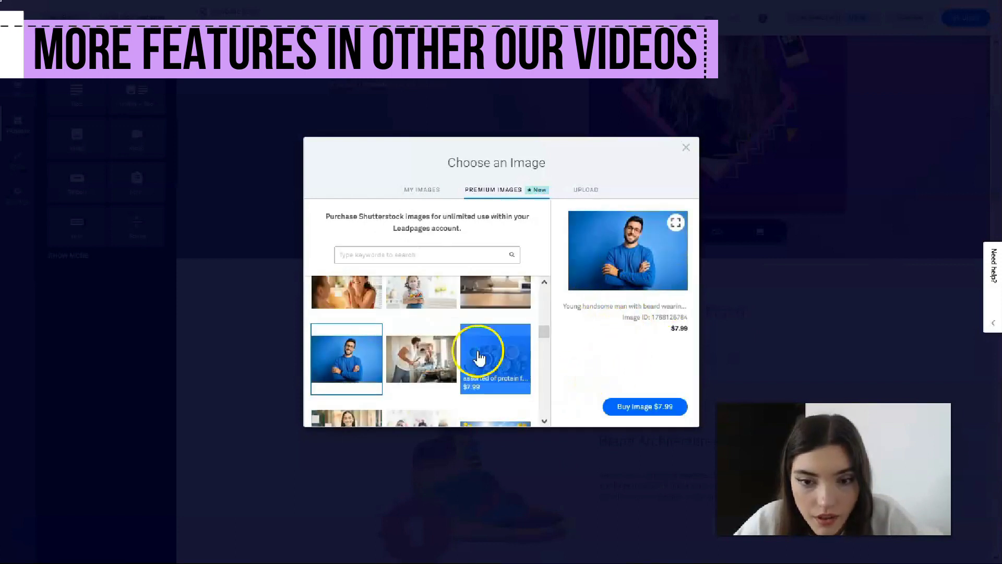
scroll(424, 348, "down", 2)
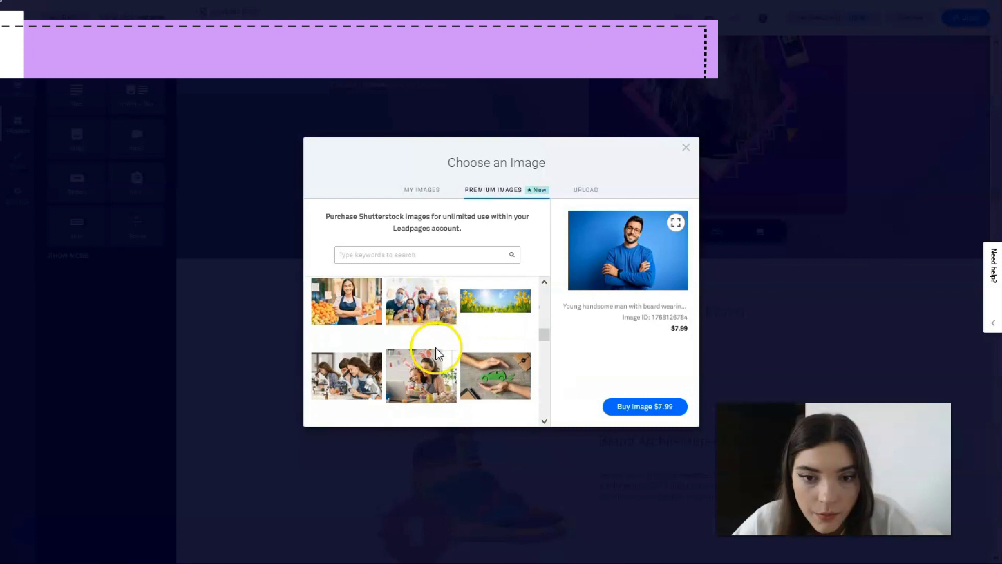
scroll(423, 361, "up", 1)
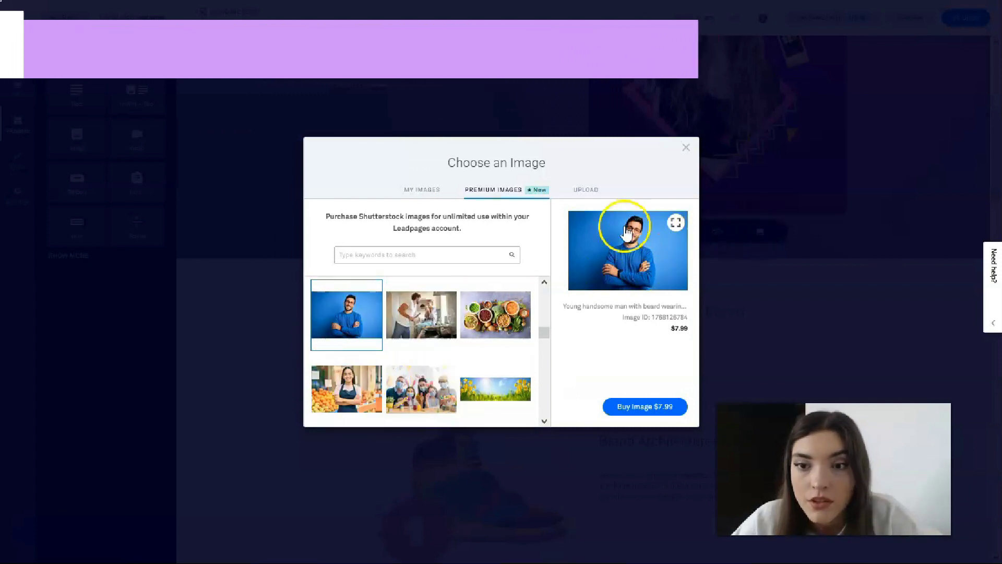
scroll(402, 335, "down", 5)
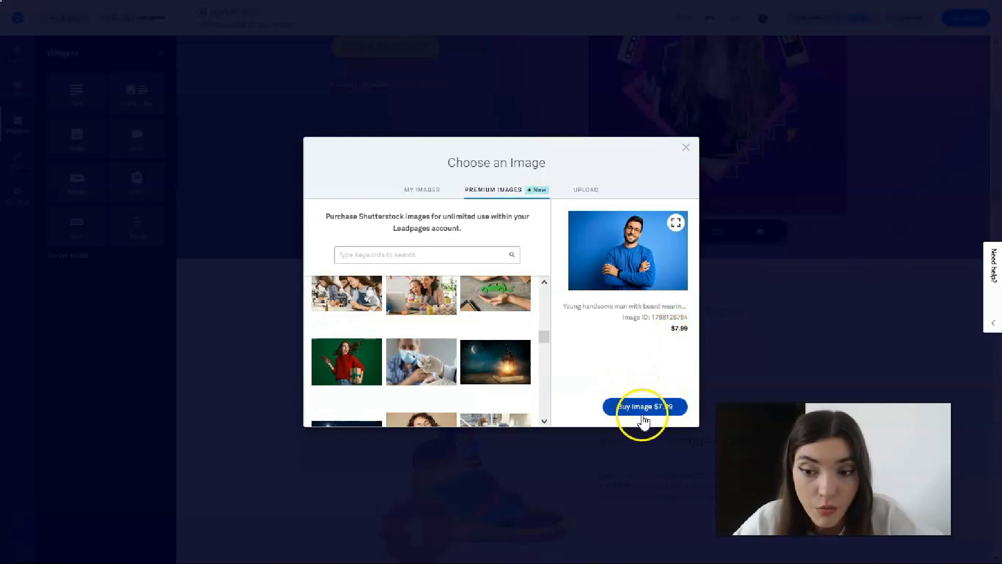
Upload the photo of the blonde woman on a blue background and insert it as the hero's lower image.
left_click(577, 190)
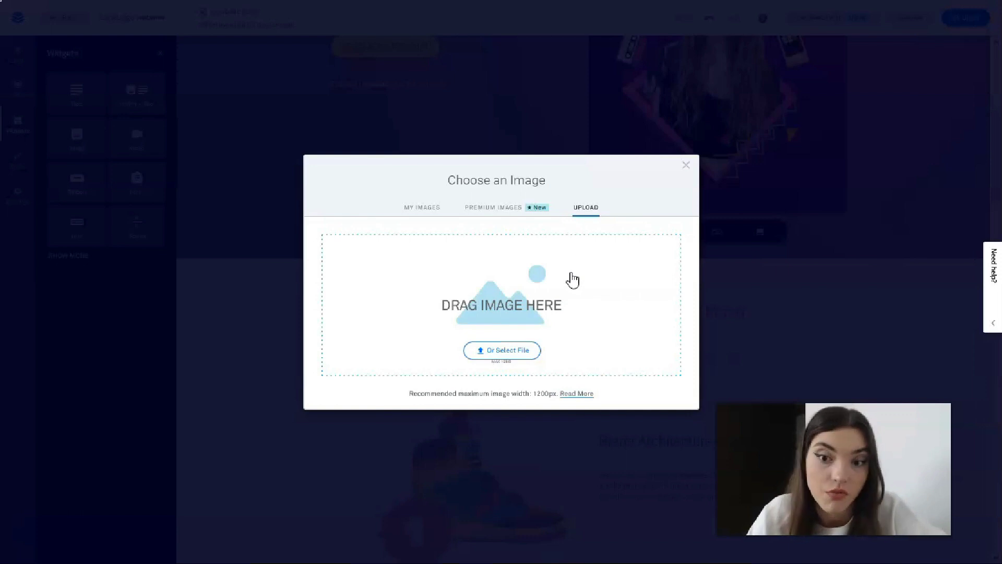
left_click_drag(23, 545, 336, 246)
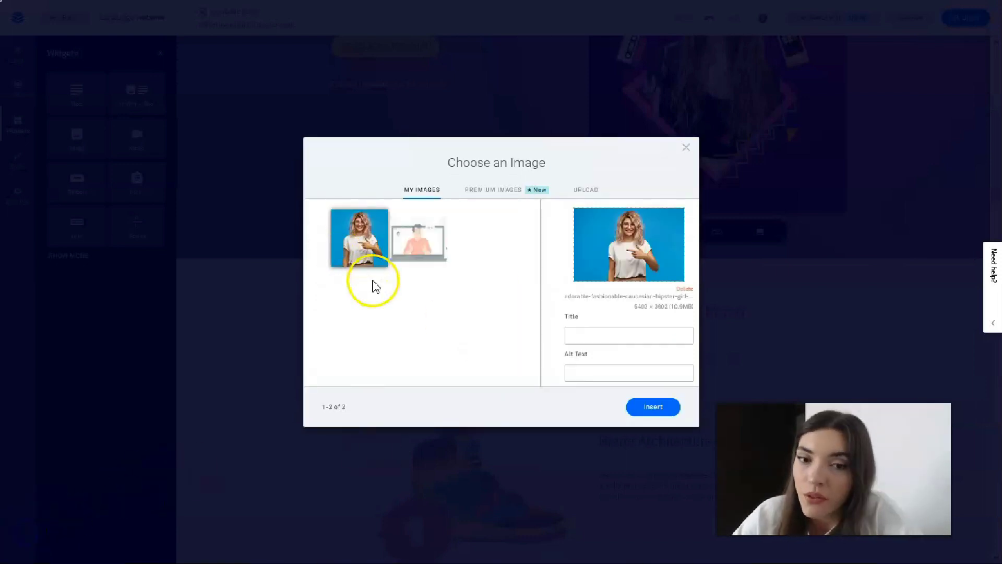
left_click(646, 418)
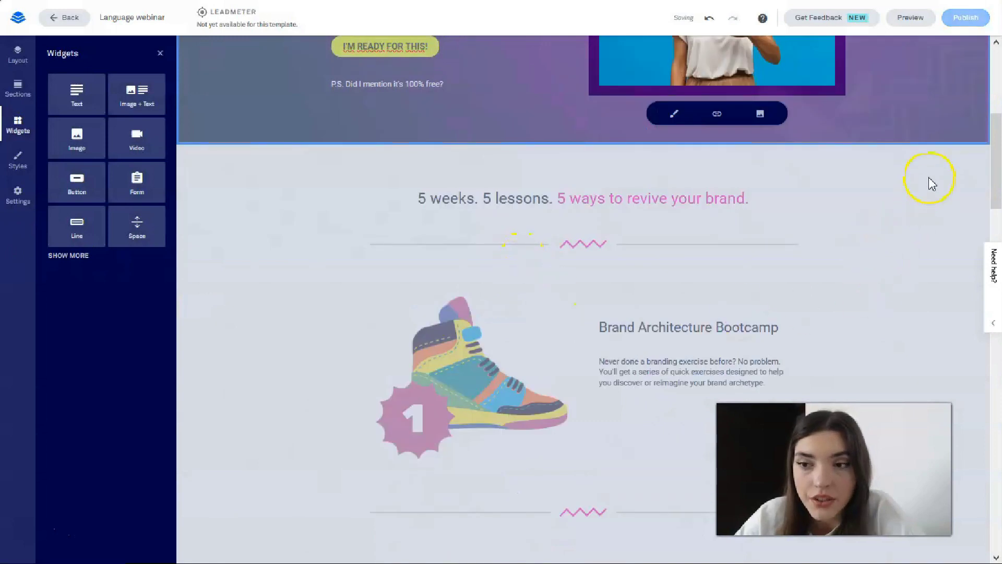
Delete the laptop video-call illustration from the hero section.
scroll(900, 117, "up", 6)
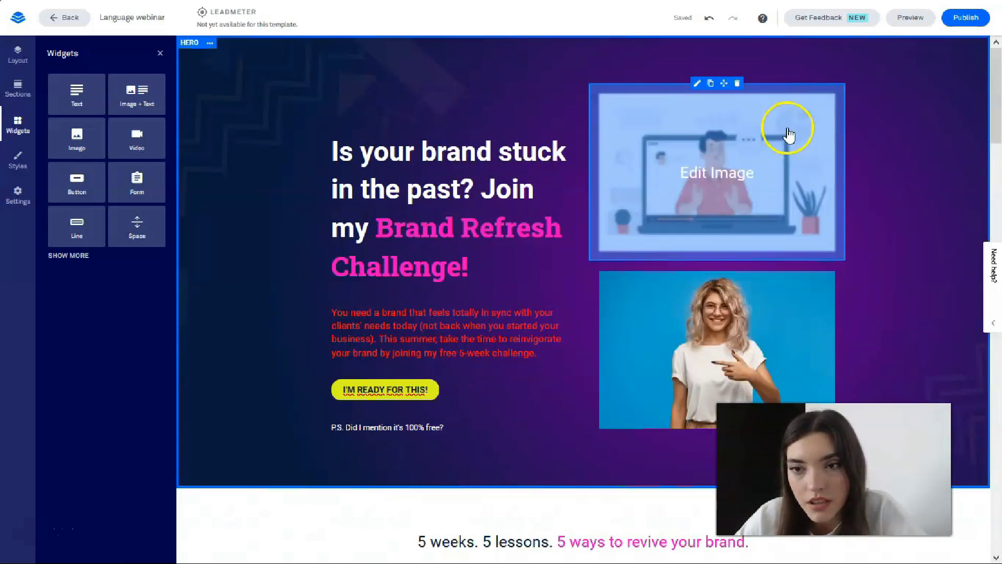
left_click(736, 83)
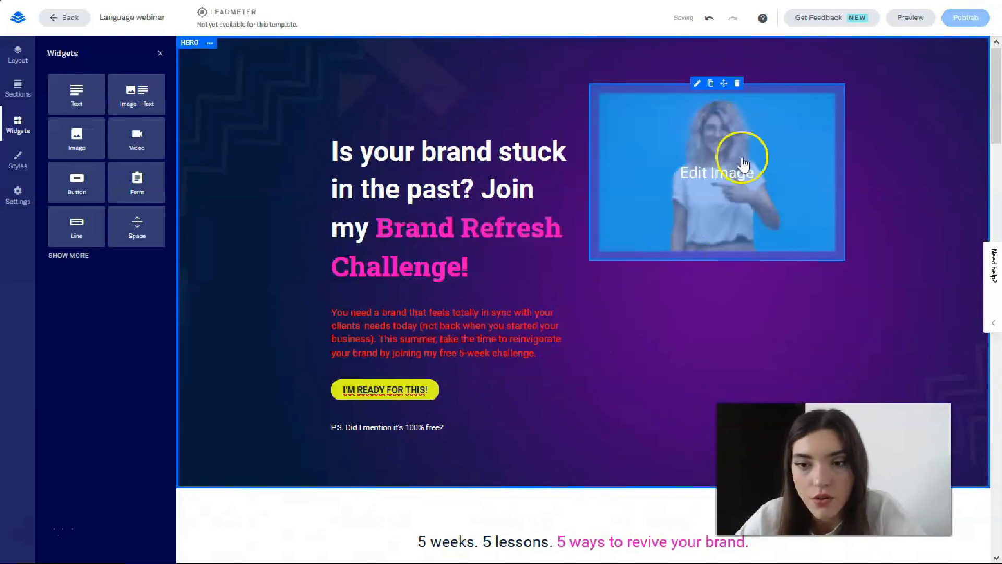
Try to move the blonde woman's photo lower within the hero section's image column.
left_click_drag(724, 83, 736, 177)
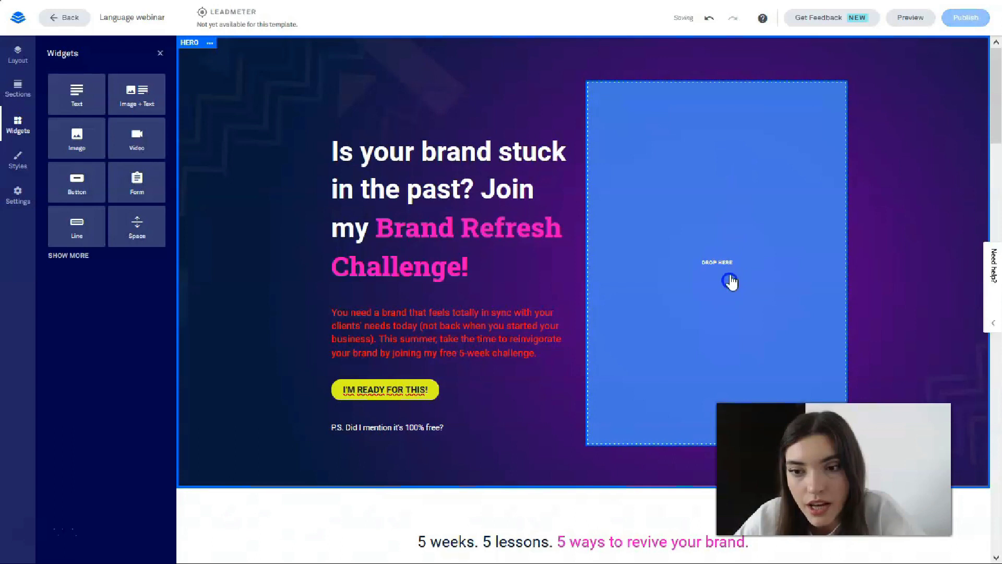
left_click_drag(730, 282, 729, 277)
left_click_drag(724, 84, 624, 302)
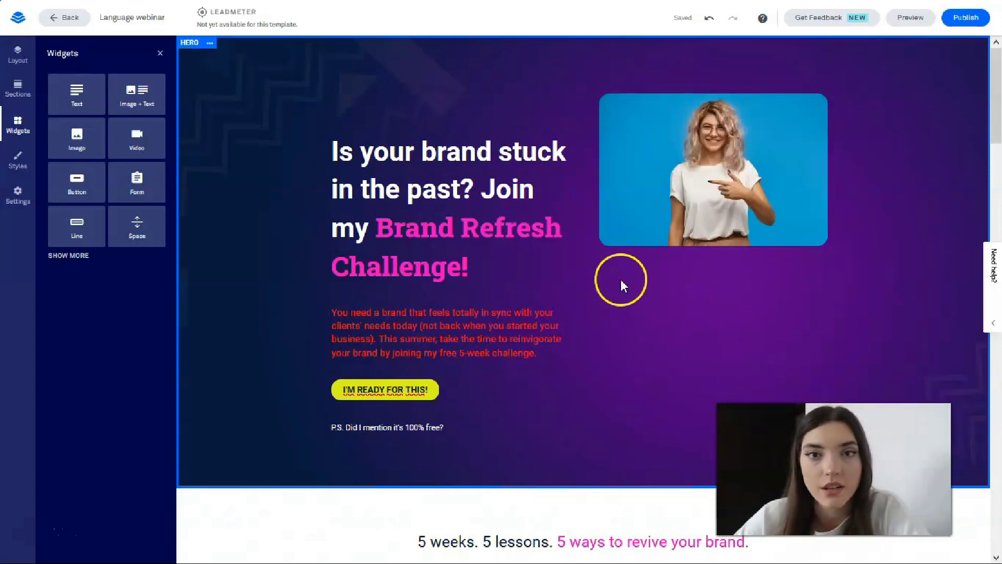
Try the center, right and left alignments on the blonde woman's photo and leave it center-aligned.
mouse_move(731, 99)
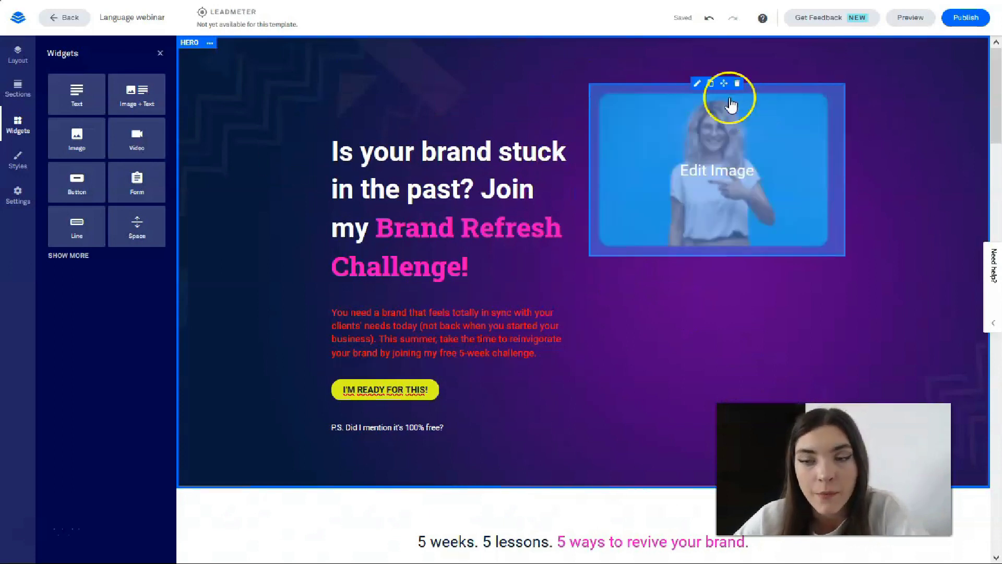
left_click(697, 87)
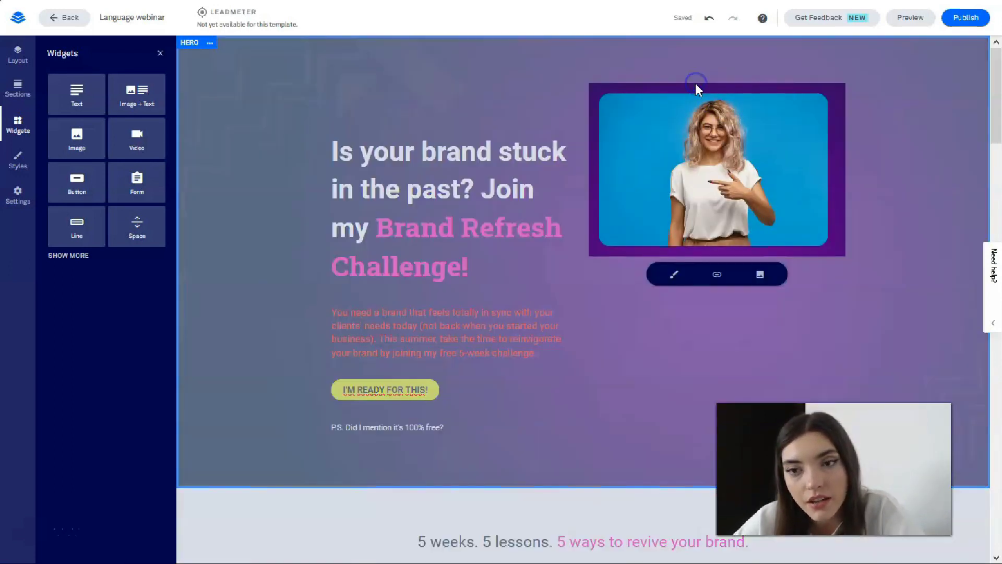
left_click(676, 280)
left_click(717, 361)
left_click(758, 361)
left_click(675, 361)
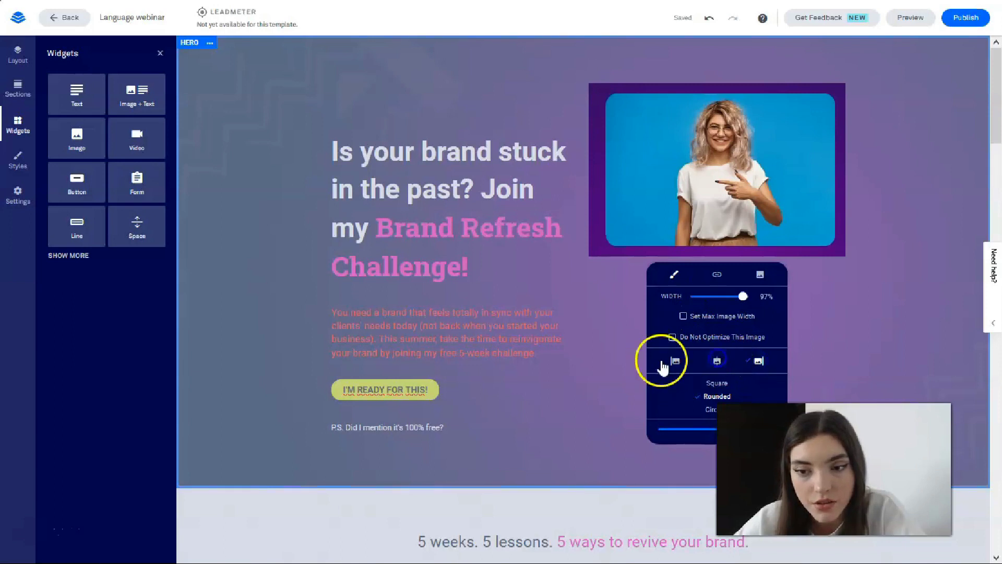
left_click(716, 361)
Set the hero photo's width to 77% and its shape to Circular.
mouse_move(752, 307)
left_mouse_down()
mouse_move(708, 307)
mouse_move(734, 314)
left_mouse_up()
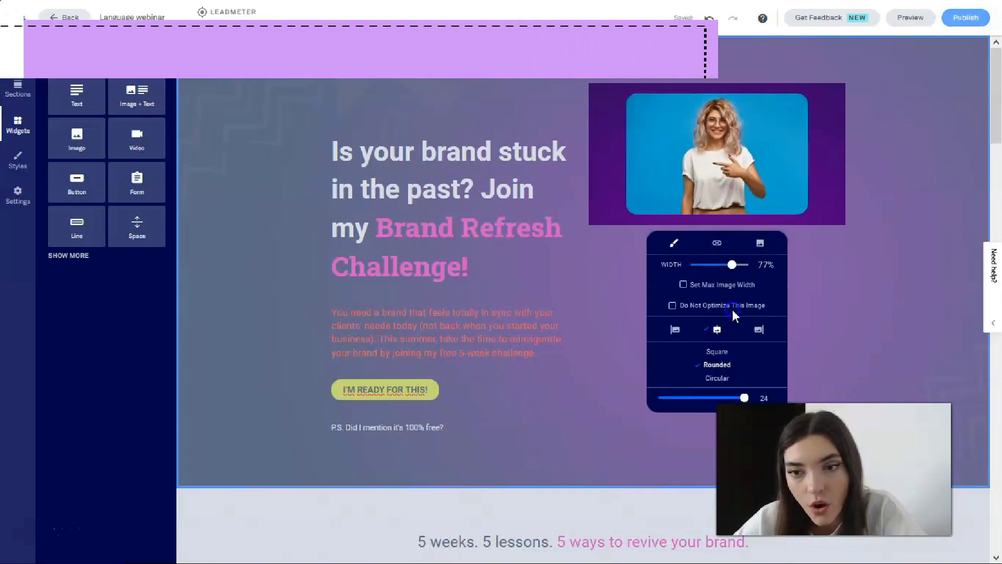
left_click(731, 379)
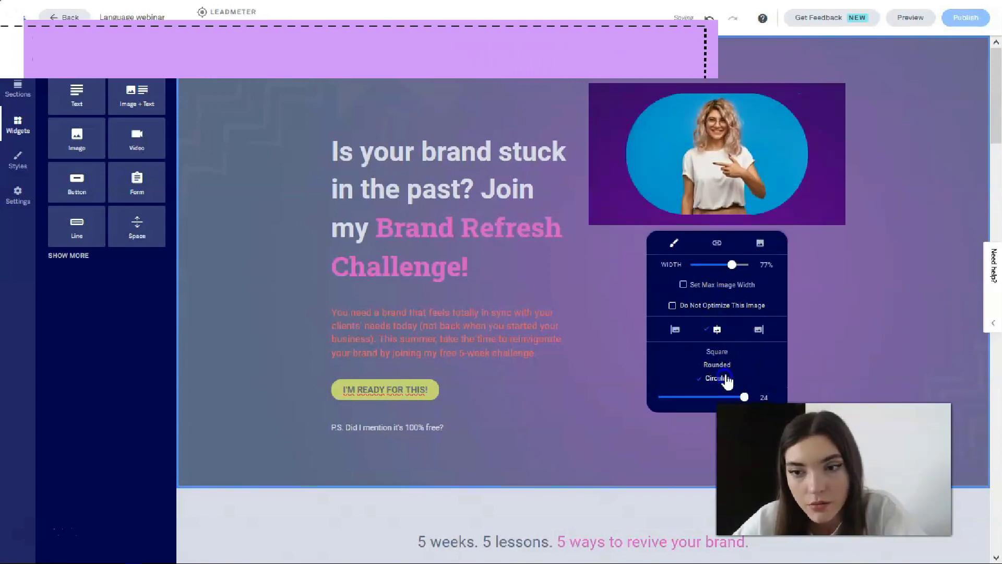
Try the Rounded shape on the blonde woman's hero photo and set it back to Circular.
left_click(717, 364)
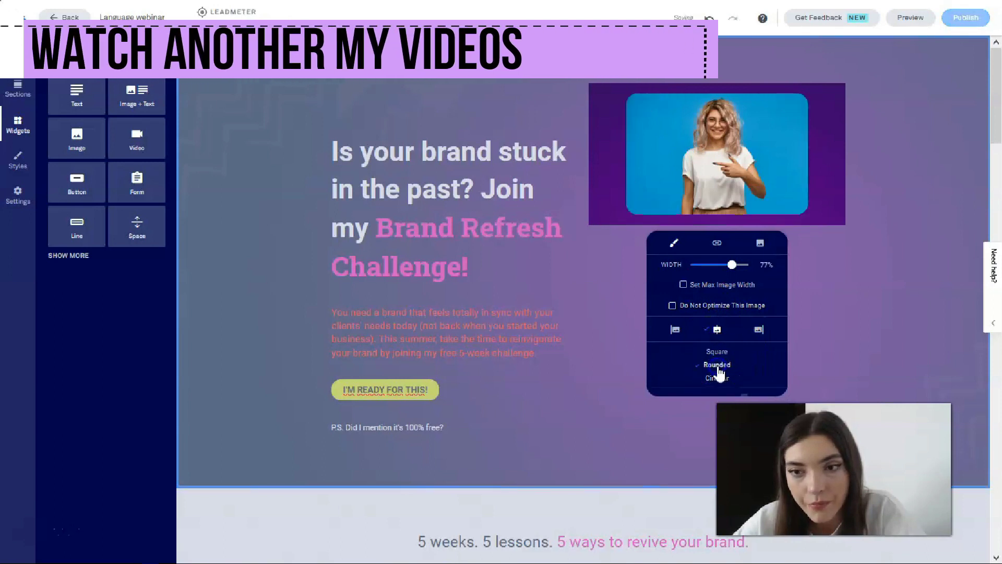
left_click(717, 378)
left_click(865, 328)
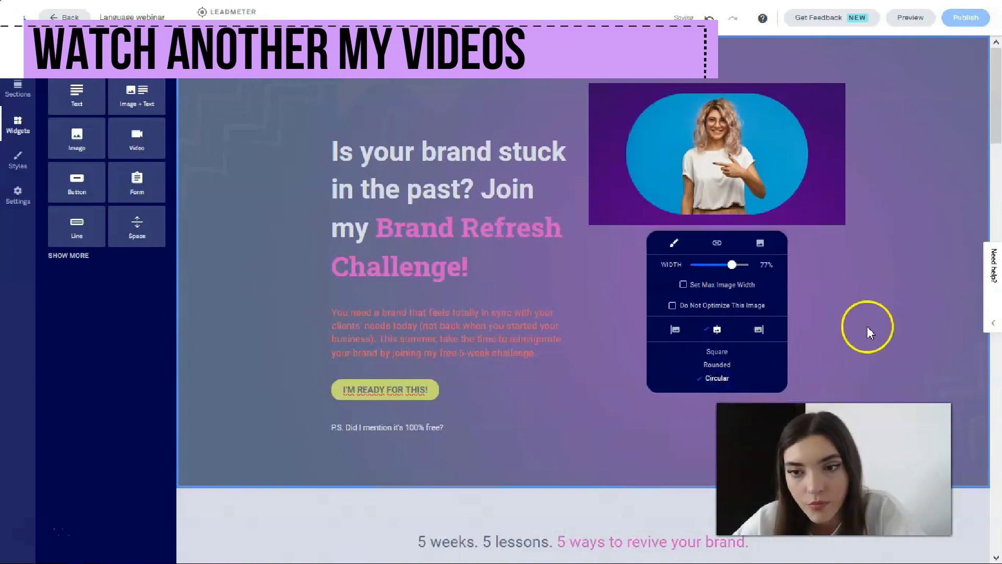
Delete the circular photo of the blonde woman from the hero section's image column.
left_click(647, 240)
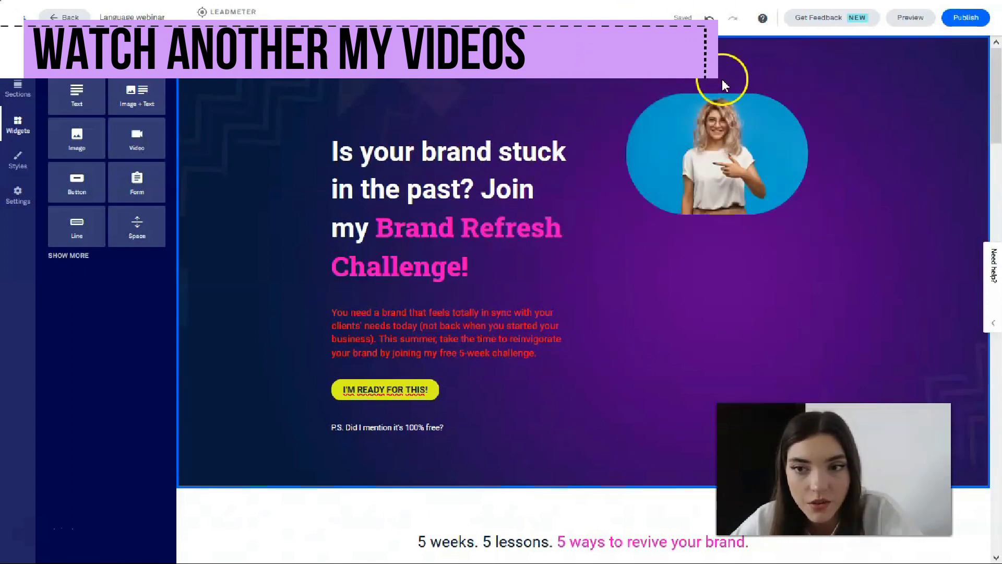
left_click(738, 84)
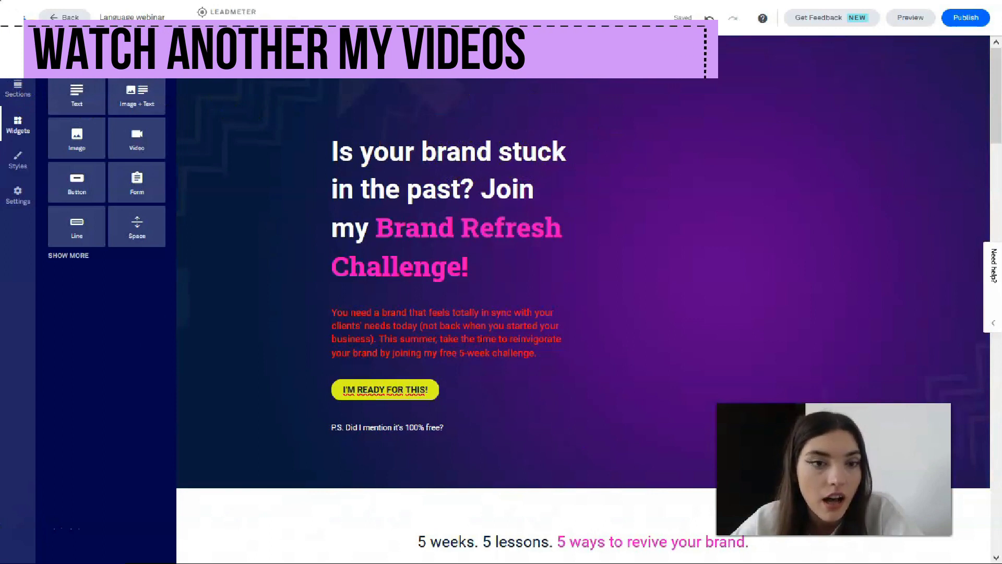
Replace the Hero section's background image with the photo of the blonde woman on a blue backdrop.
left_click(19, 78)
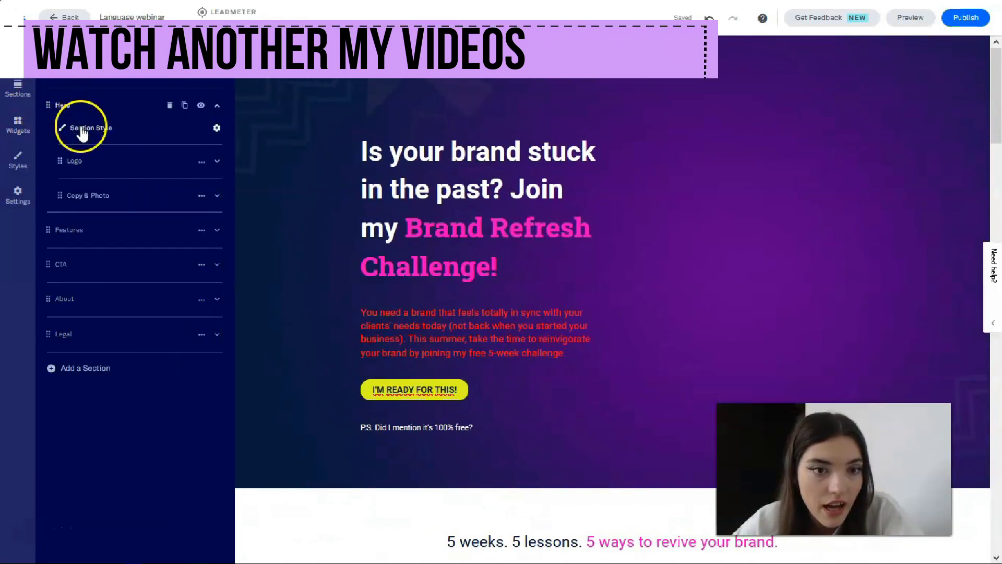
left_click(62, 106)
mouse_move(63, 112)
left_mouse_down()
mouse_move(78, 154)
mouse_move(62, 109)
left_mouse_up()
left_click(63, 106)
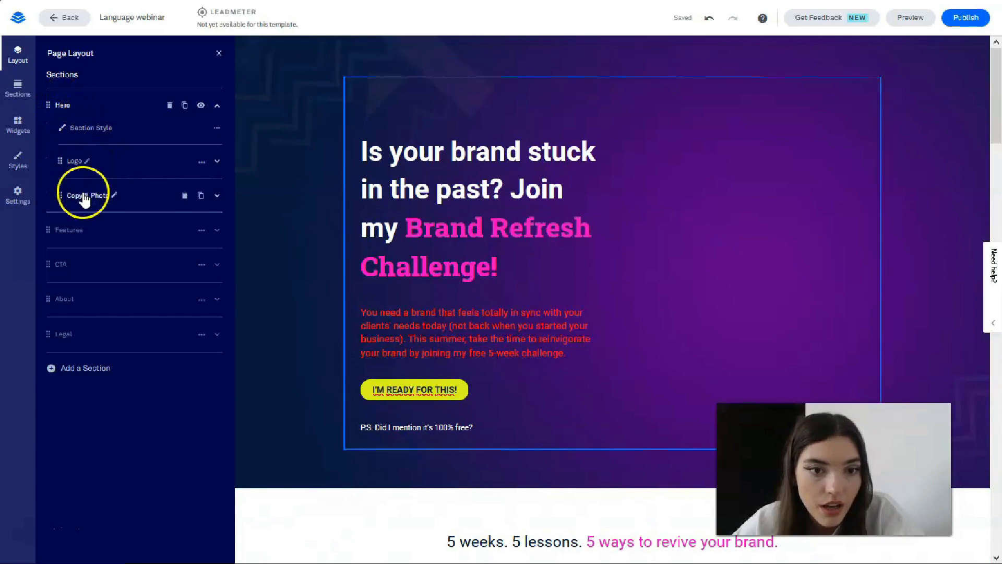
left_click(89, 127)
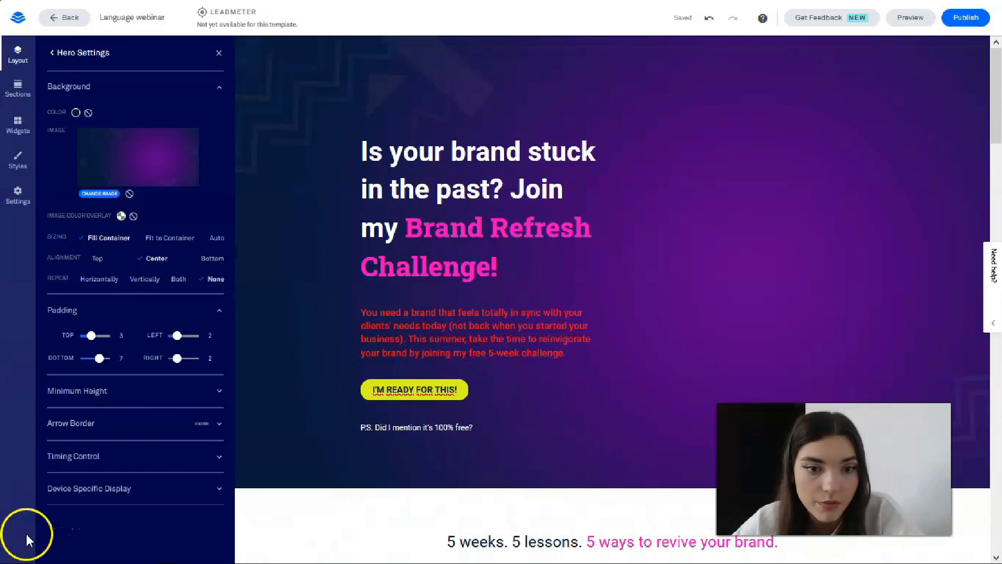
left_click(99, 194)
left_click(378, 236)
left_click(652, 406)
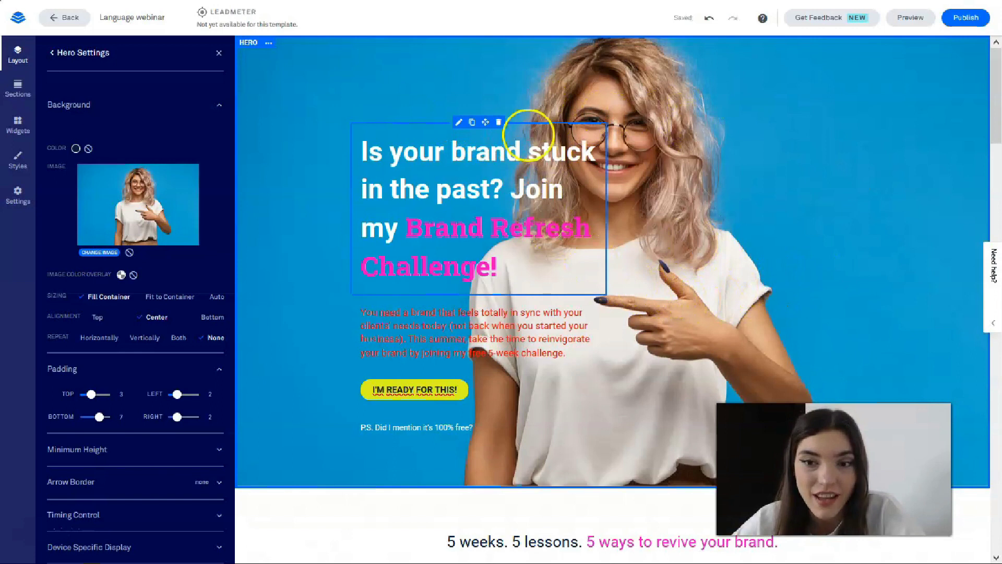
left_click(483, 153)
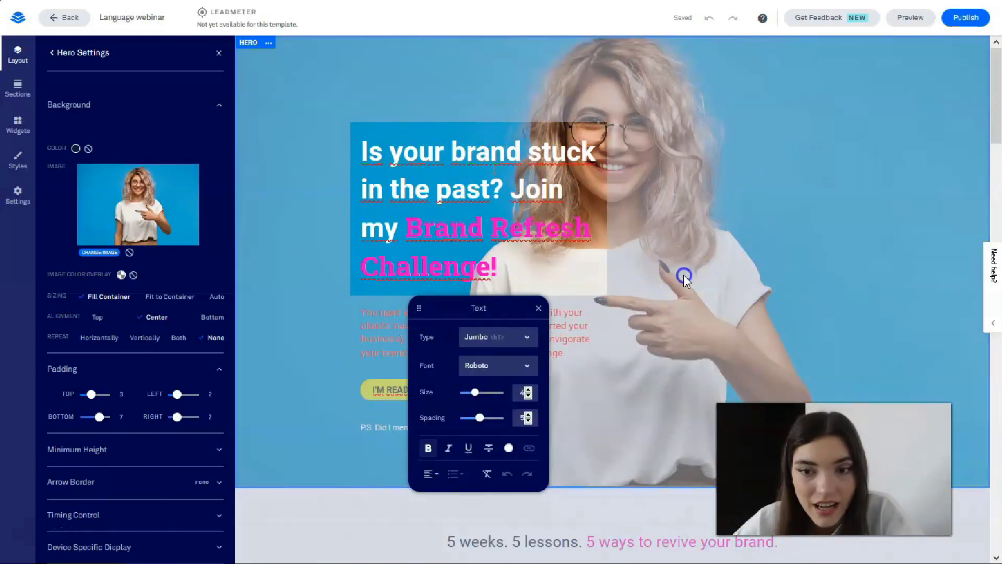
left_click(684, 277)
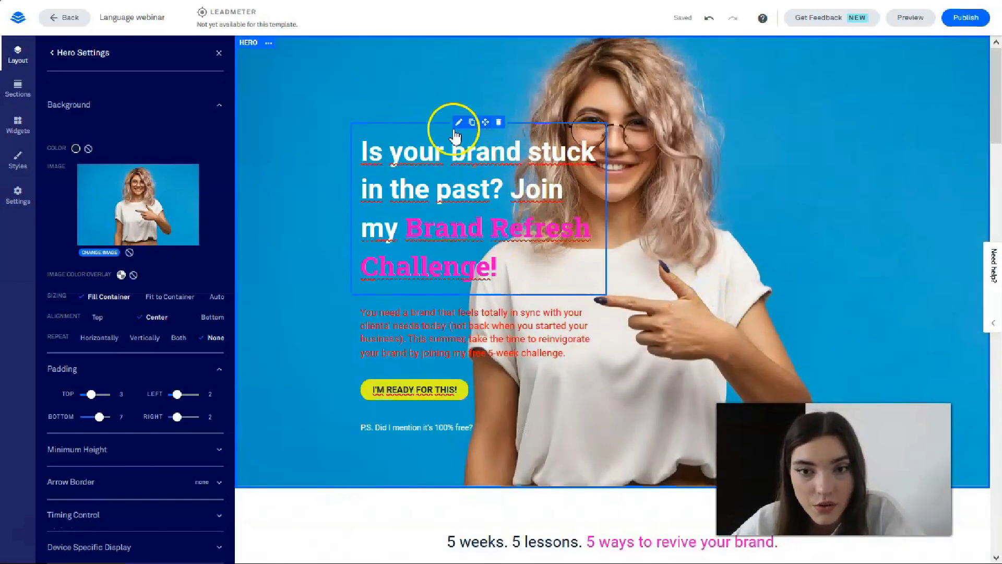